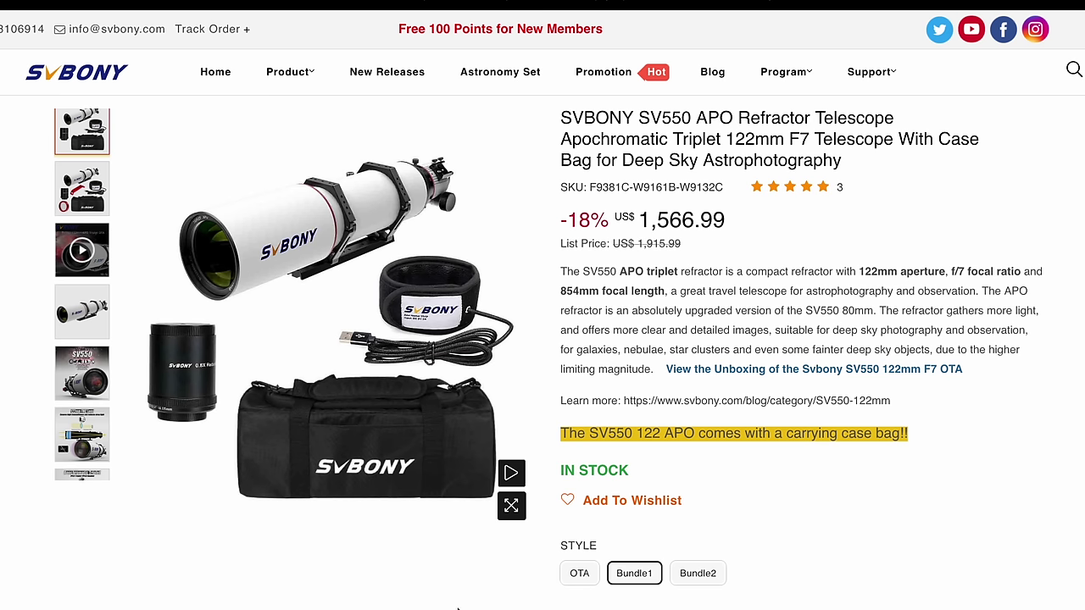
View the OTA style of the SVBONY SV550 122mm telescope, and return to the Bundle1 style to compare their offers
click(582, 574)
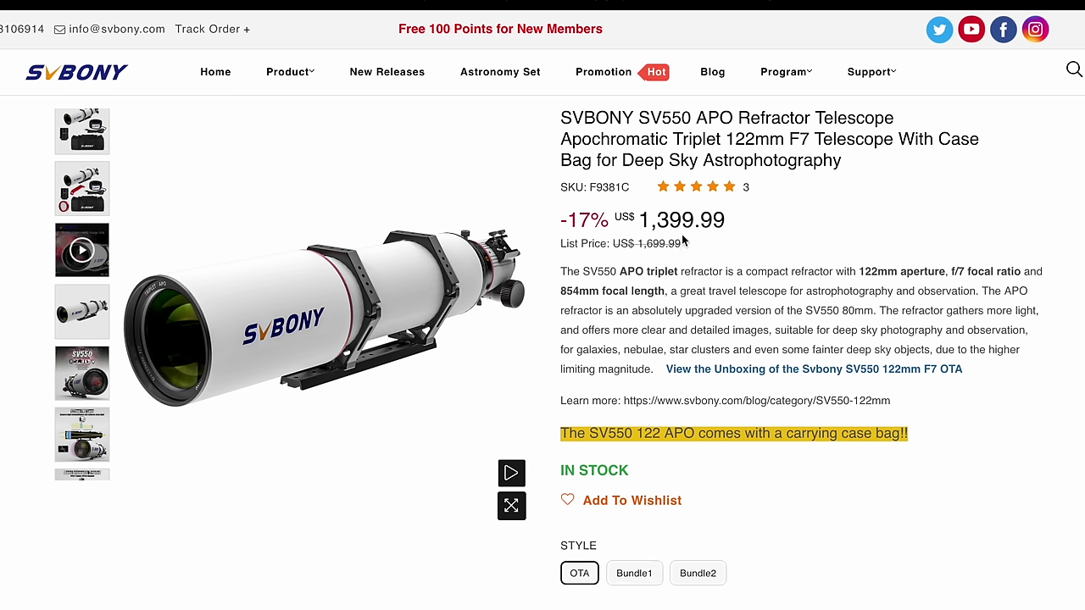
click(635, 574)
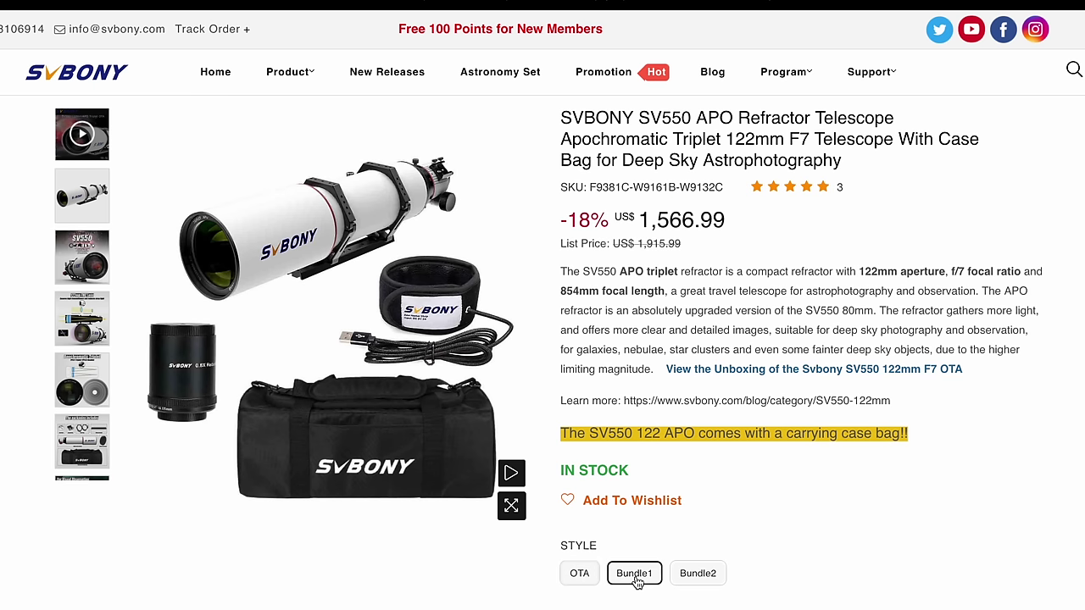
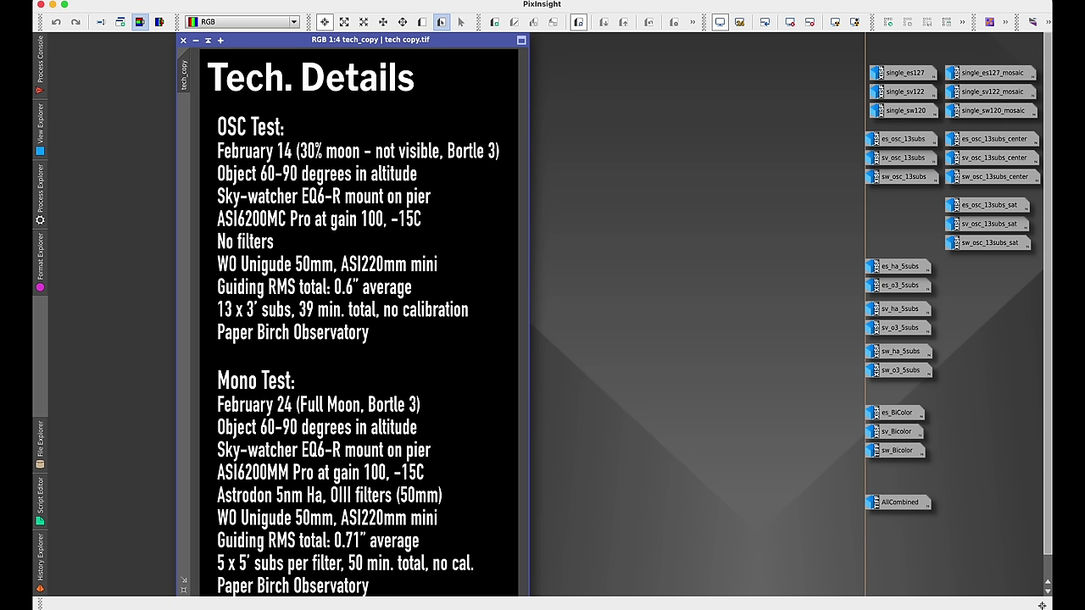
In PixInsight, close the tech details image and open the single_es127, single_sv122 and single_sw120 images in overlapping windows
click(183, 41)
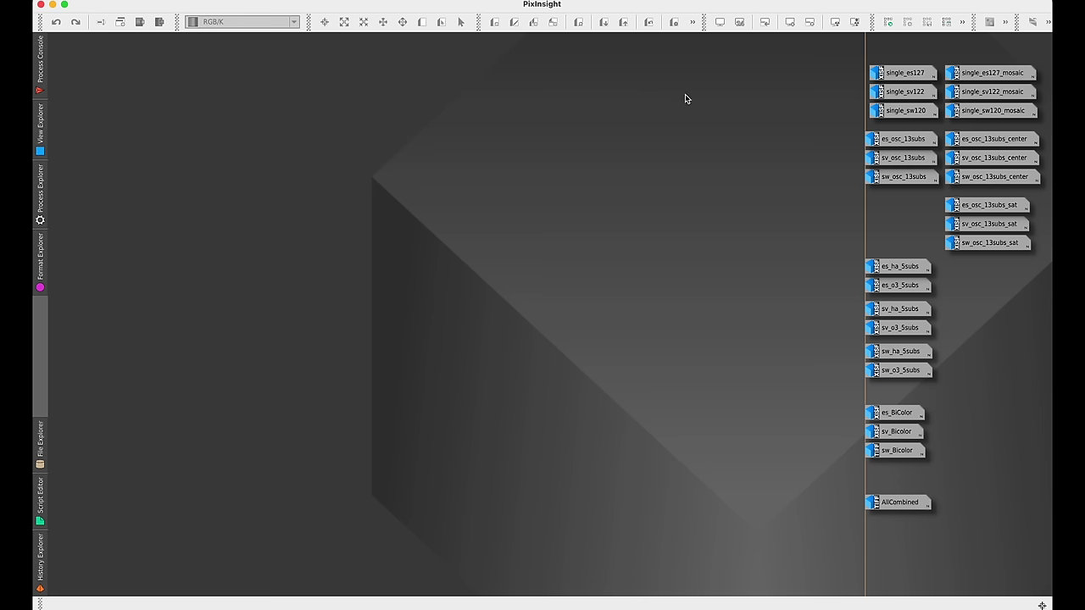
mouse_move(915, 77)
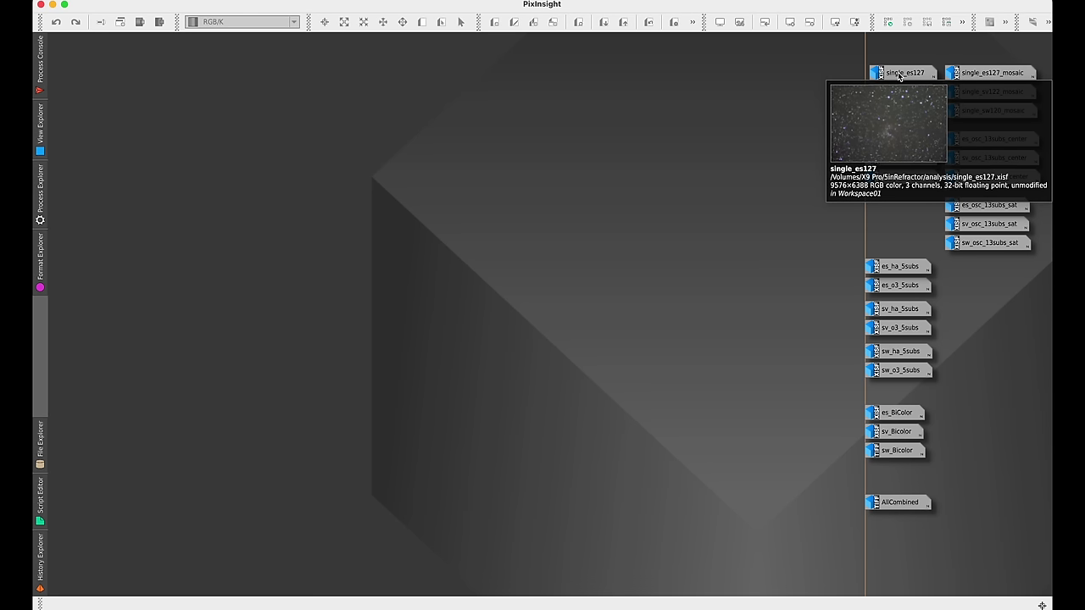
double_click(900, 74)
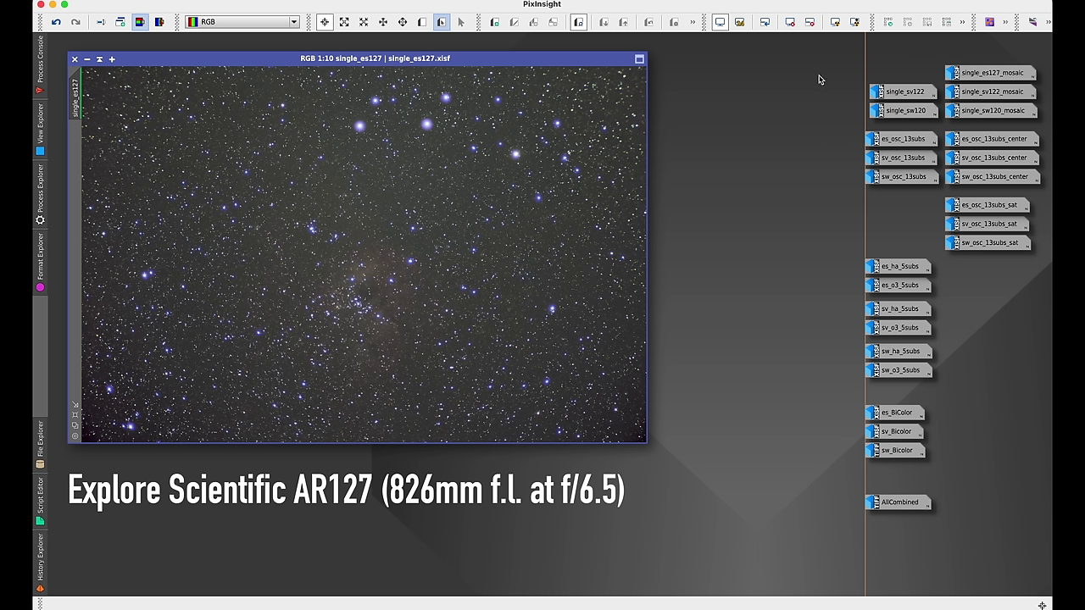
double_click(892, 91)
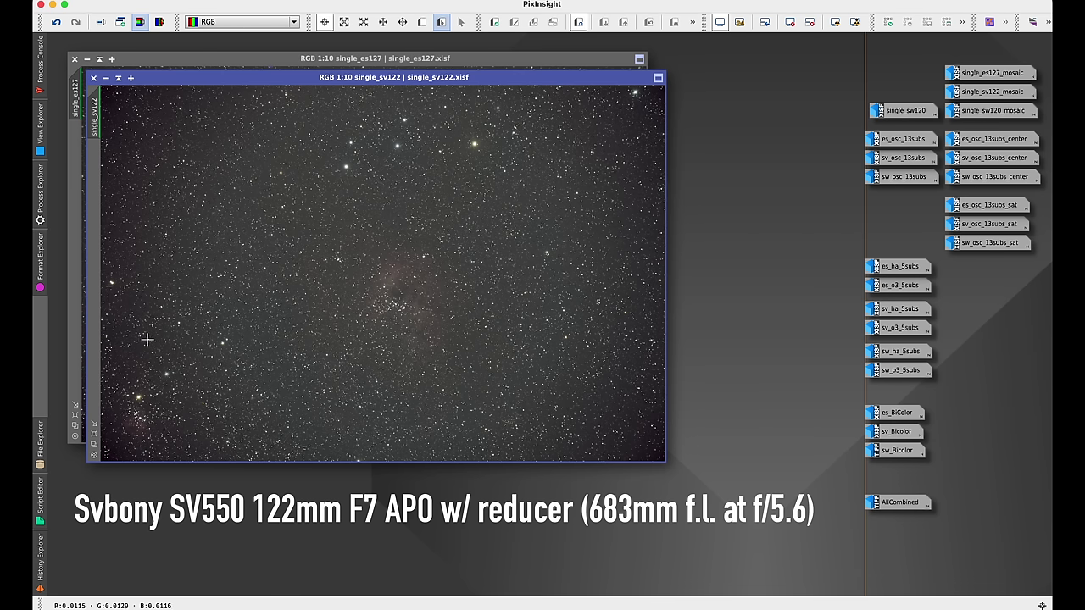
double_click(878, 111)
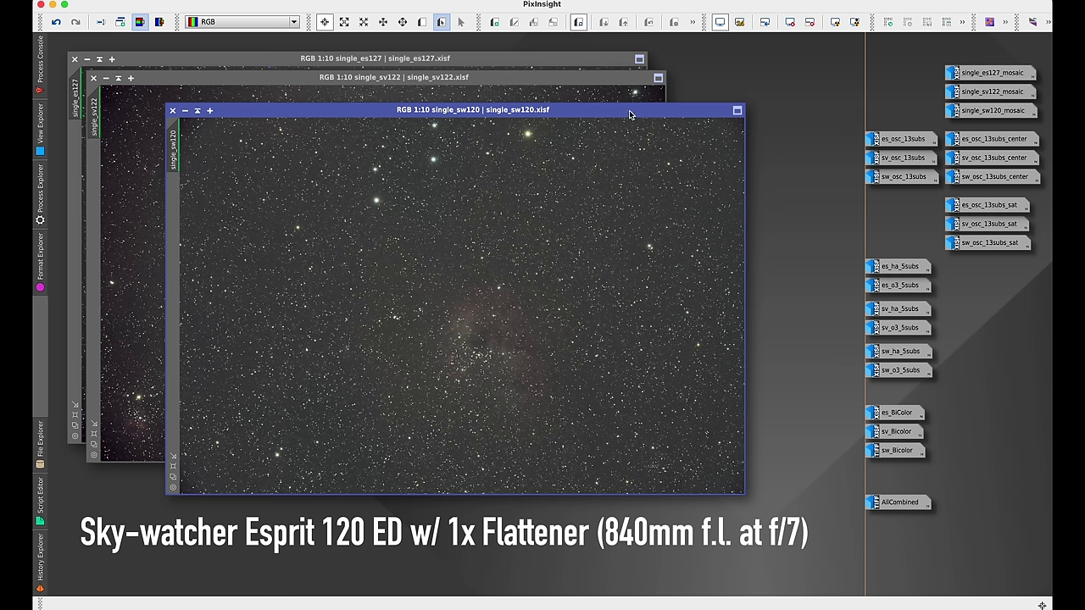
drag(630, 114, 576, 107)
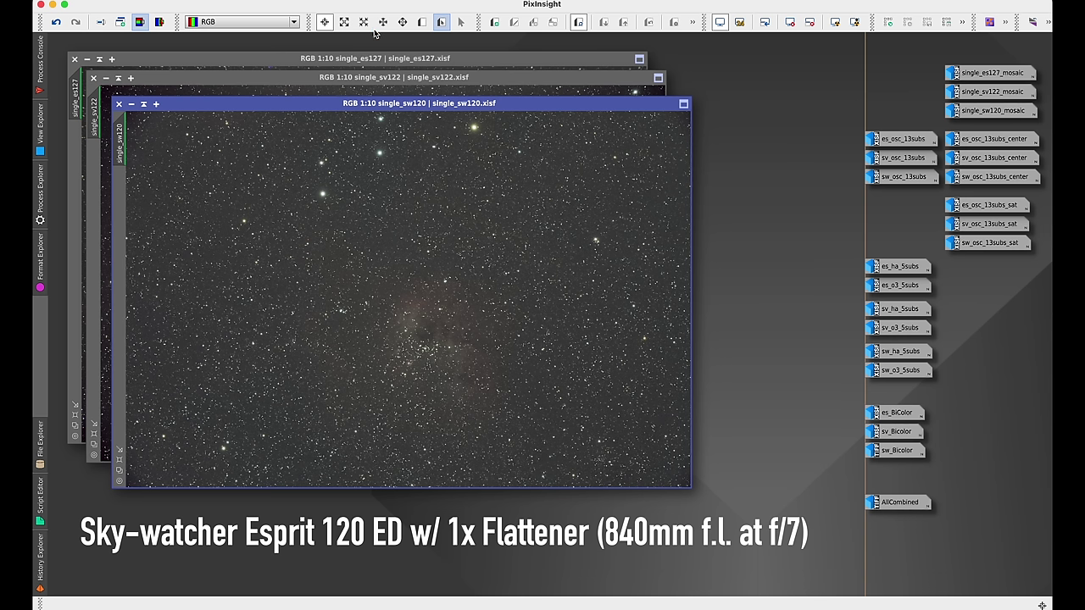
Clear the single-frame images from the workspace, and open single_es127_mosaic in the workspace's upper corner
click(94, 78)
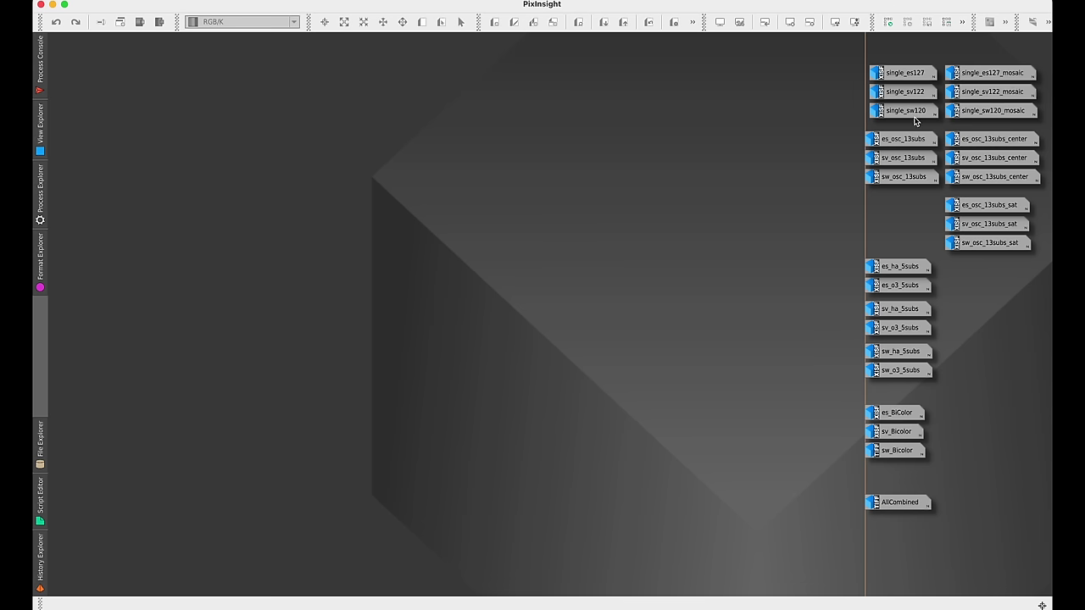
mouse_move(1007, 75)
double_click(1007, 74)
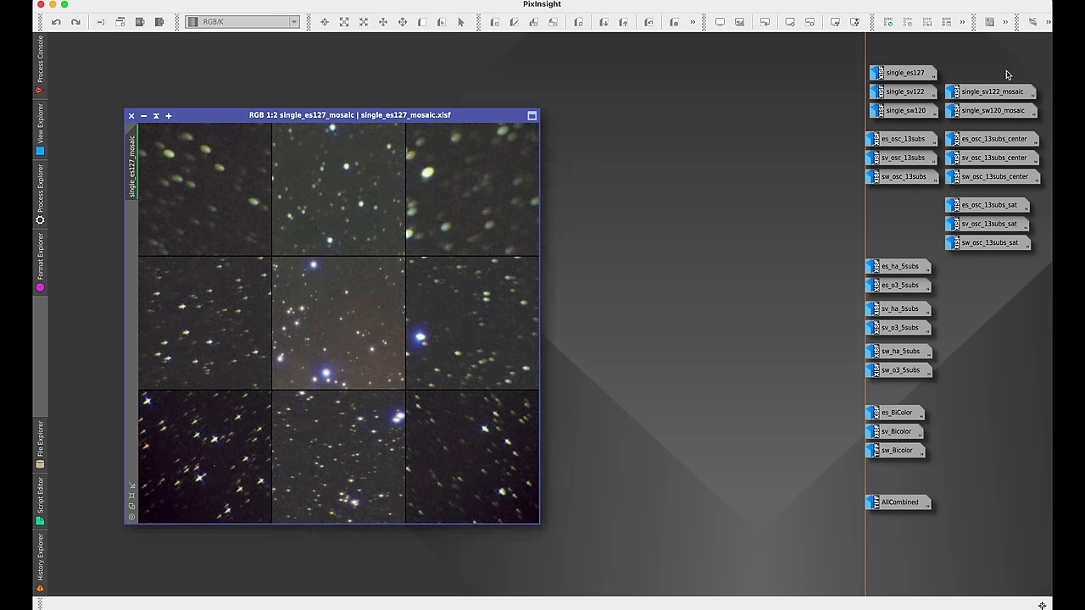
drag(447, 115, 372, 41)
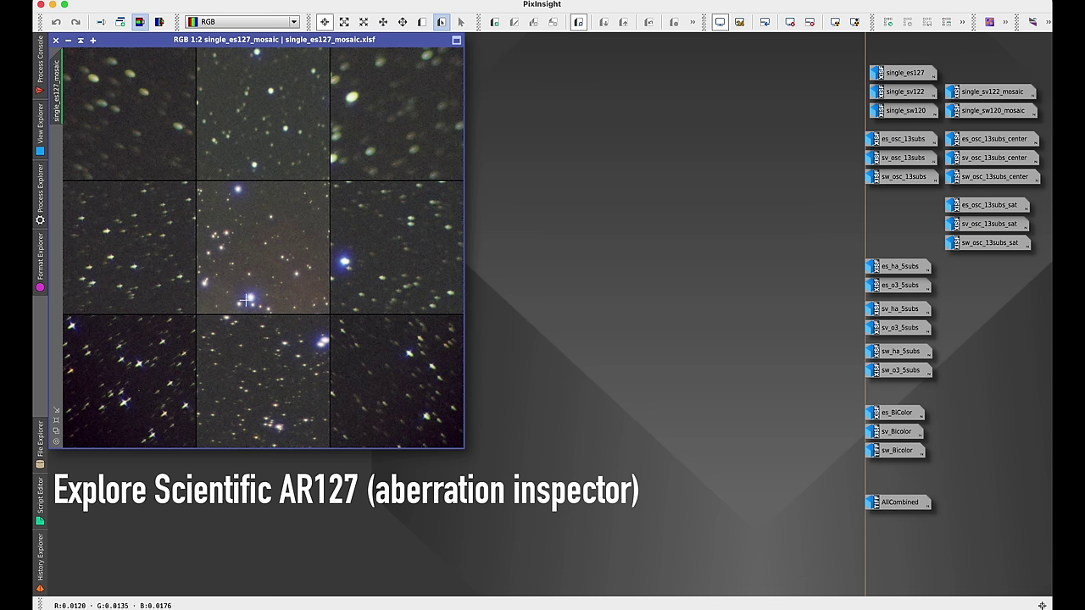
Open single_sv122_mosaic to compare it with single_es127_mosaic, and place single_sw120_mosaic beside it
click(985, 93)
double_click(985, 93)
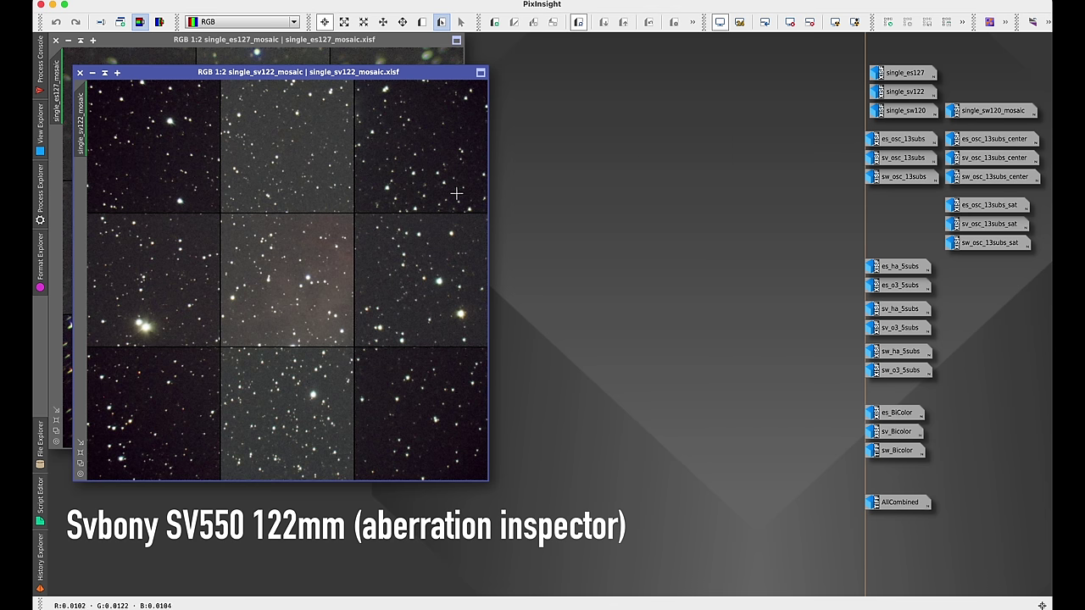
drag(450, 77, 447, 61)
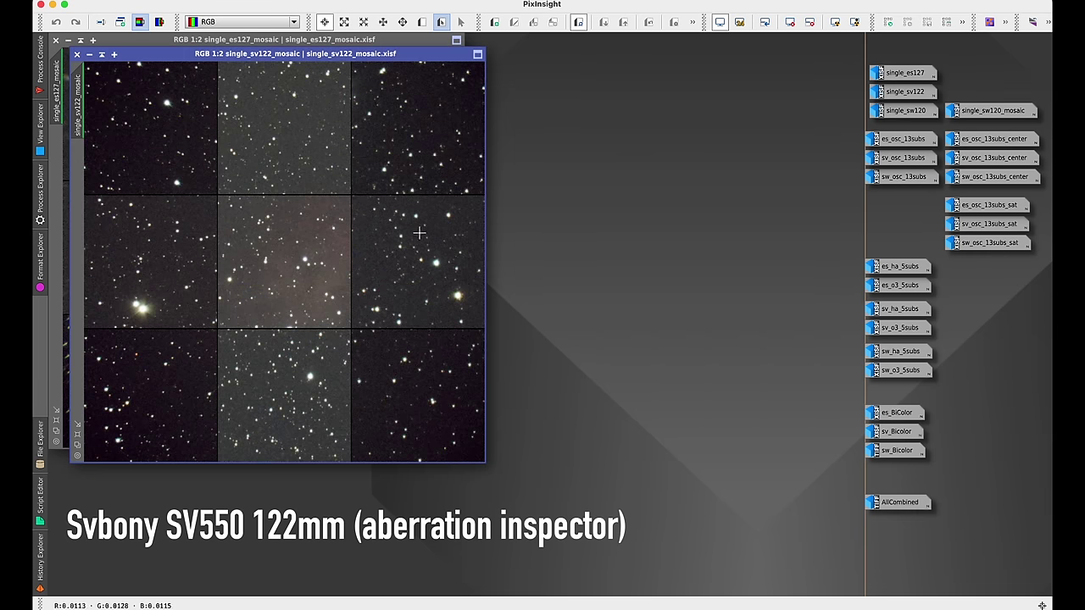
click(415, 42)
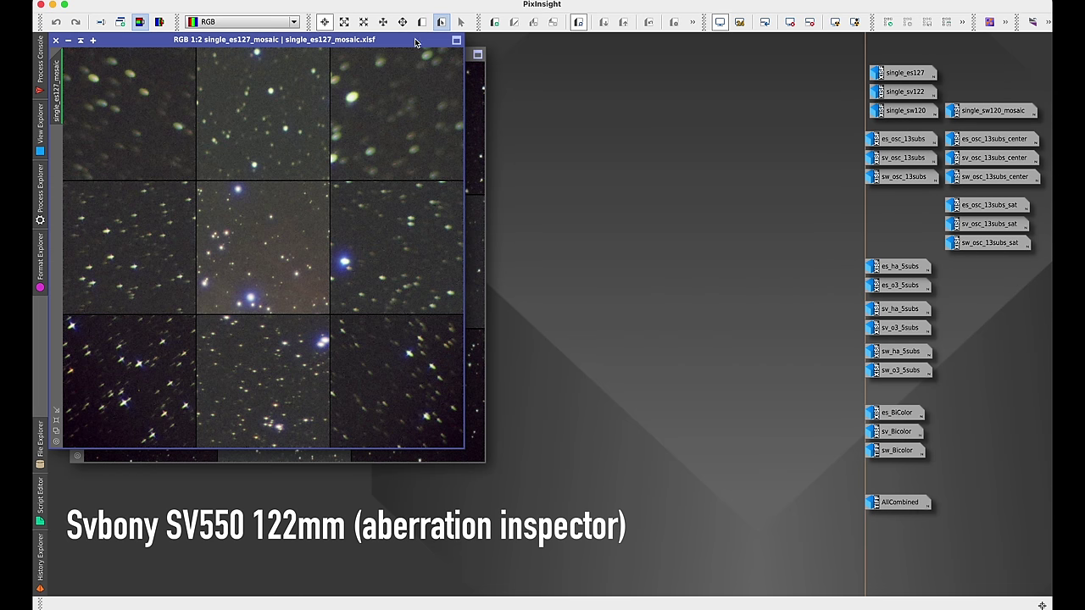
click(476, 174)
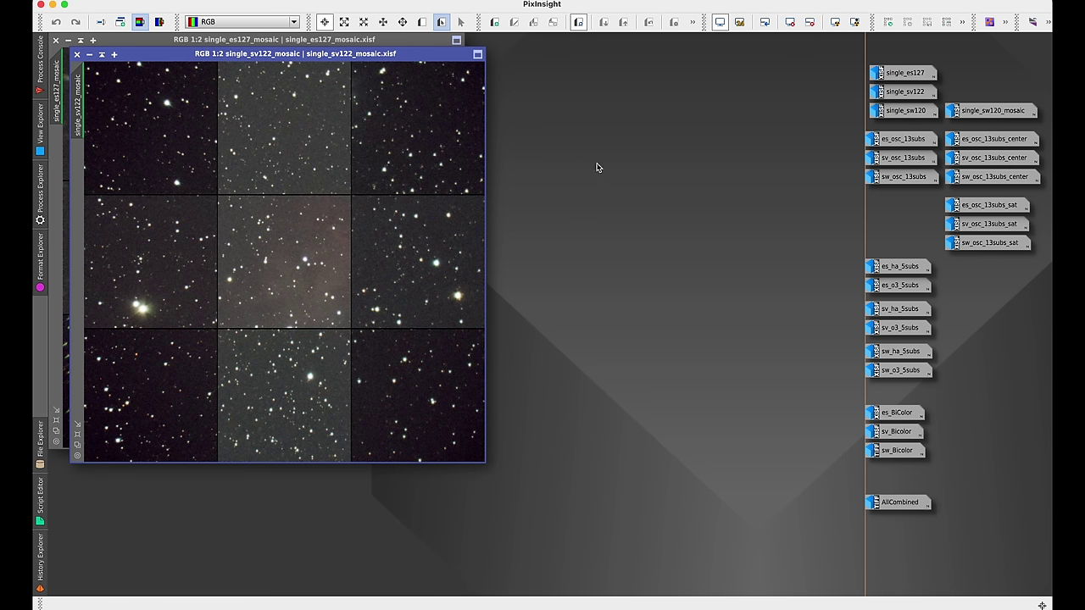
double_click(997, 113)
drag(719, 78, 605, 54)
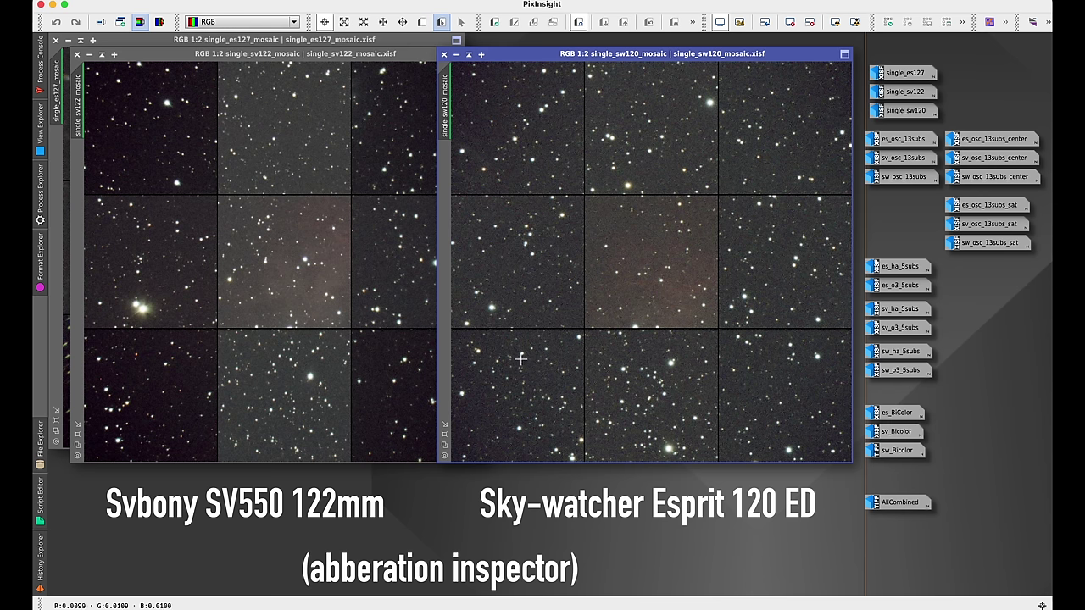
Inspect the star shapes along both side edges of single_sv122_mosaic at 2:1 zoom
click(243, 57)
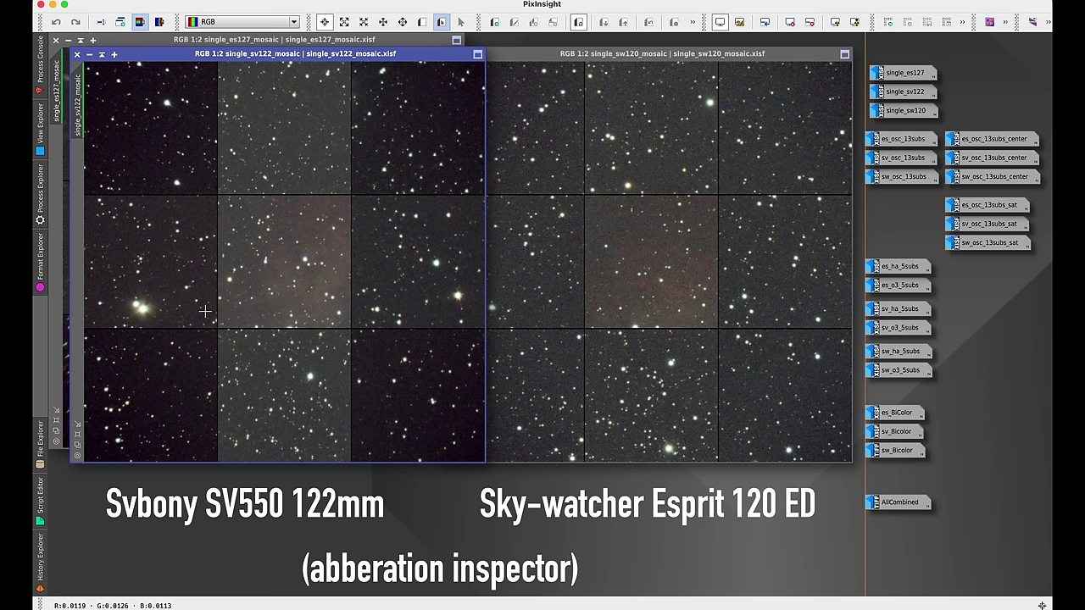
scroll(205, 311, up, 1)
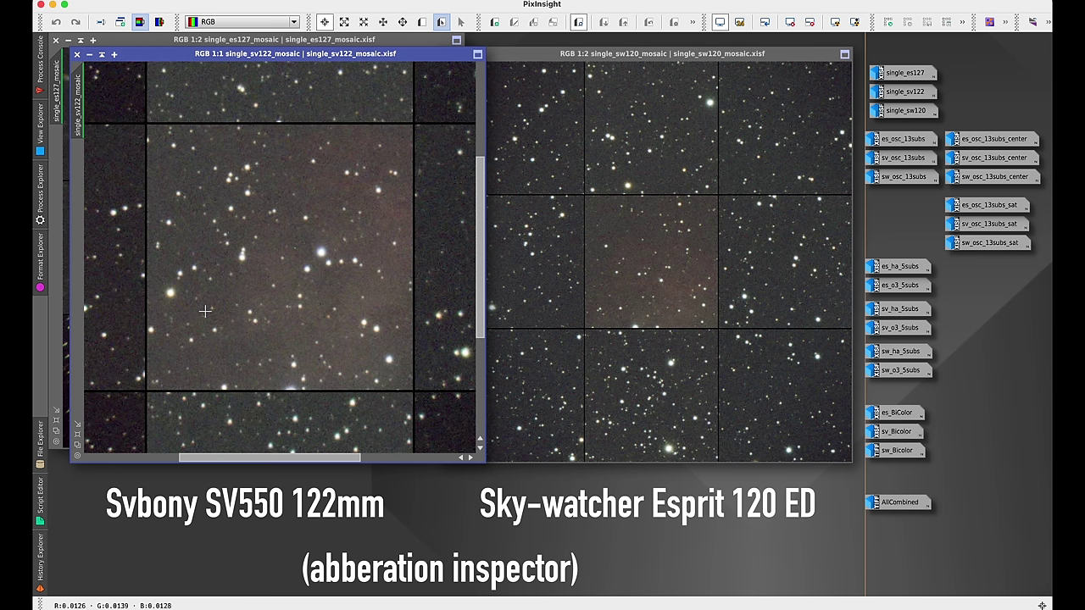
scroll(205, 311, up, 1)
drag(262, 457, 147, 459)
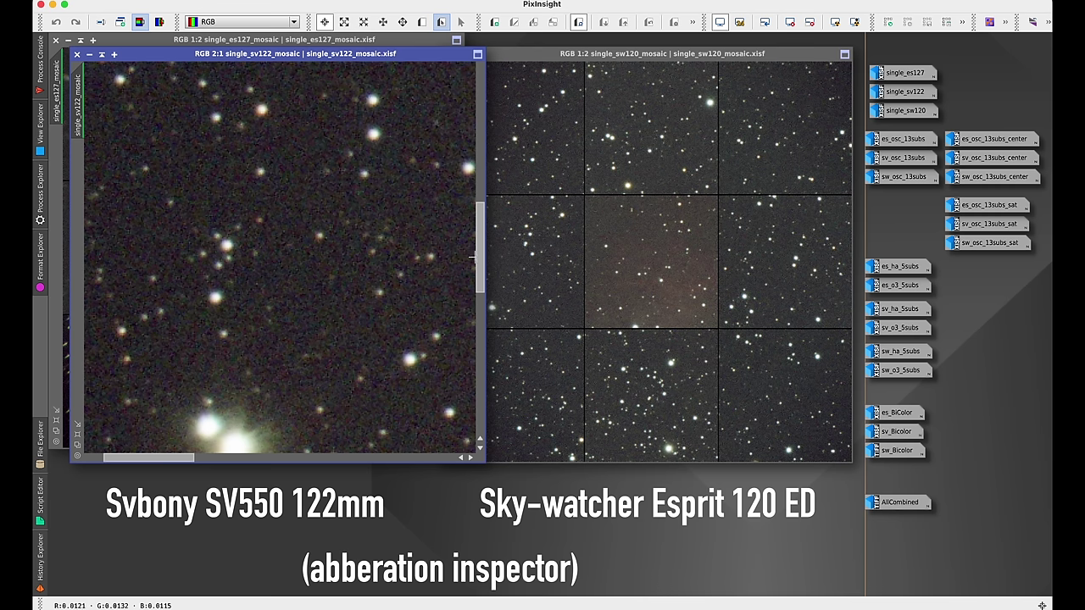
drag(479, 255, 478, 304)
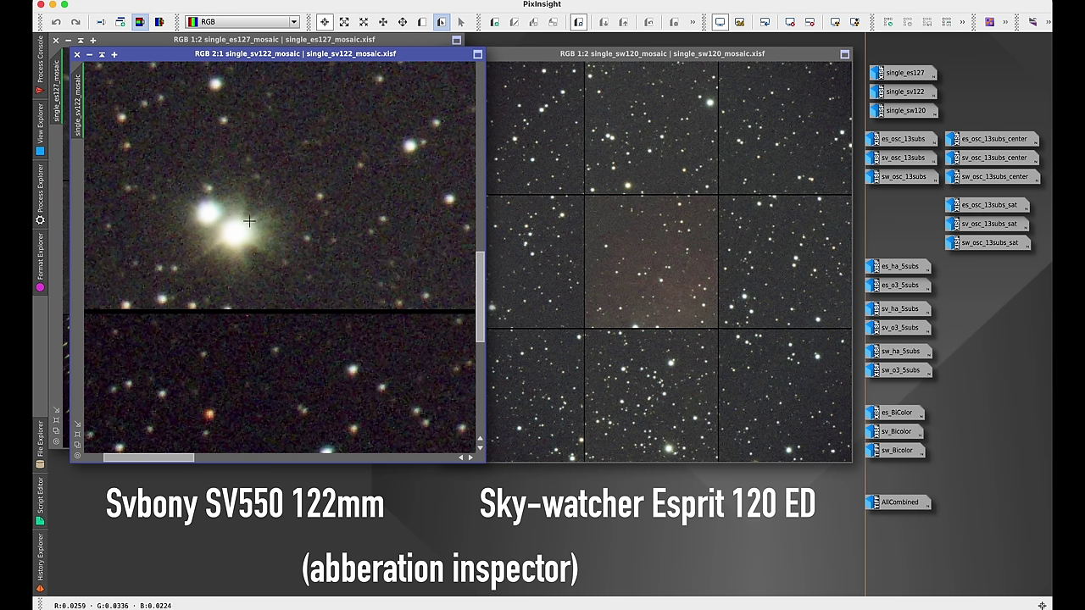
drag(164, 464, 425, 463)
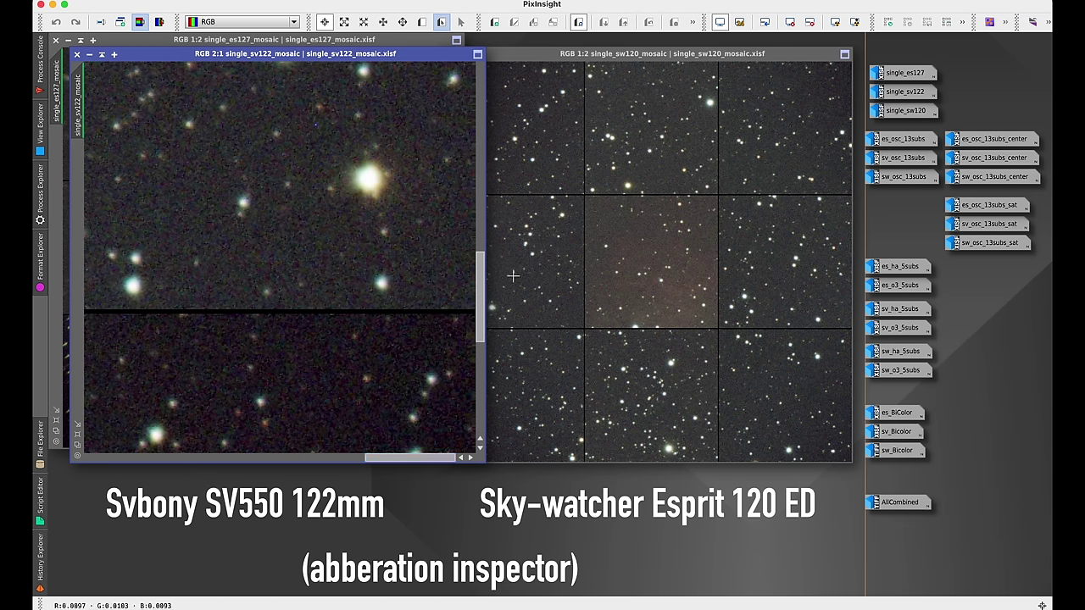
Inspect the star shapes in the edge and corner tiles of single_sw120_mosaic at 2:1 zoom
click(585, 63)
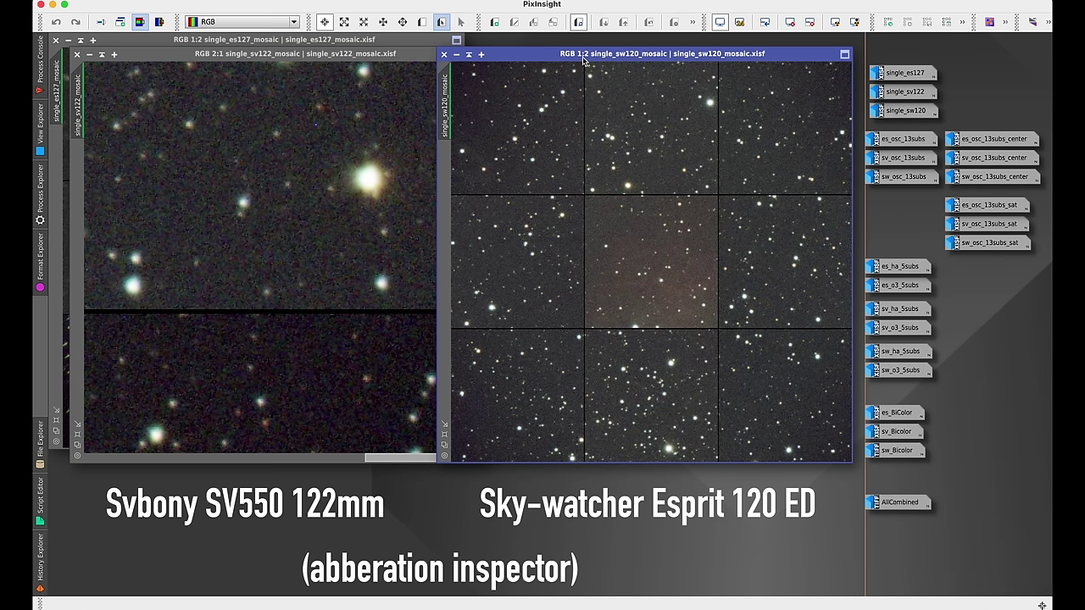
key(ctrl+1)
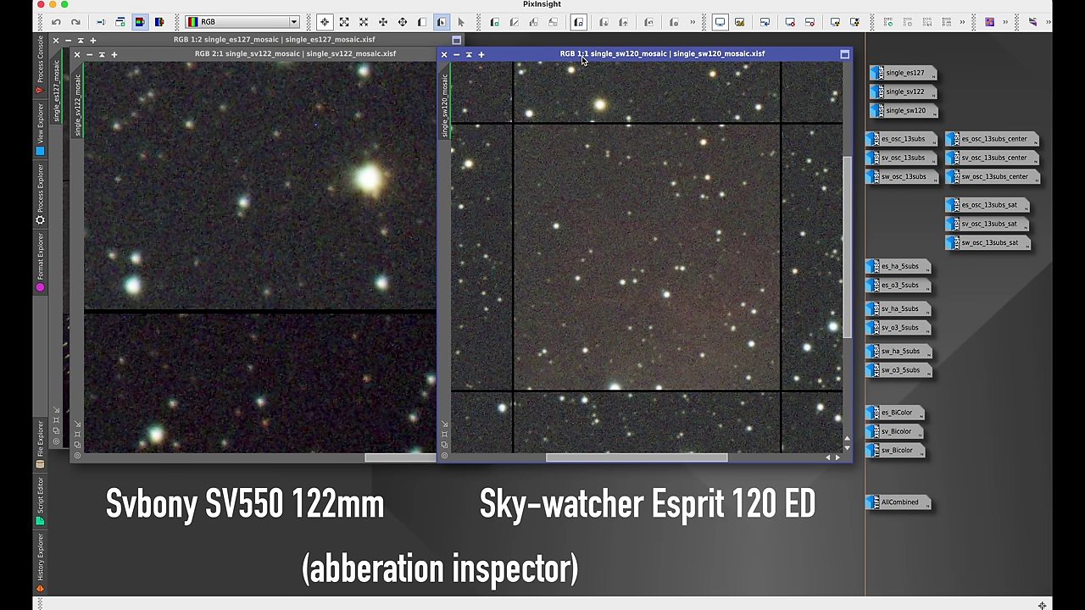
key(ctrl+plus)
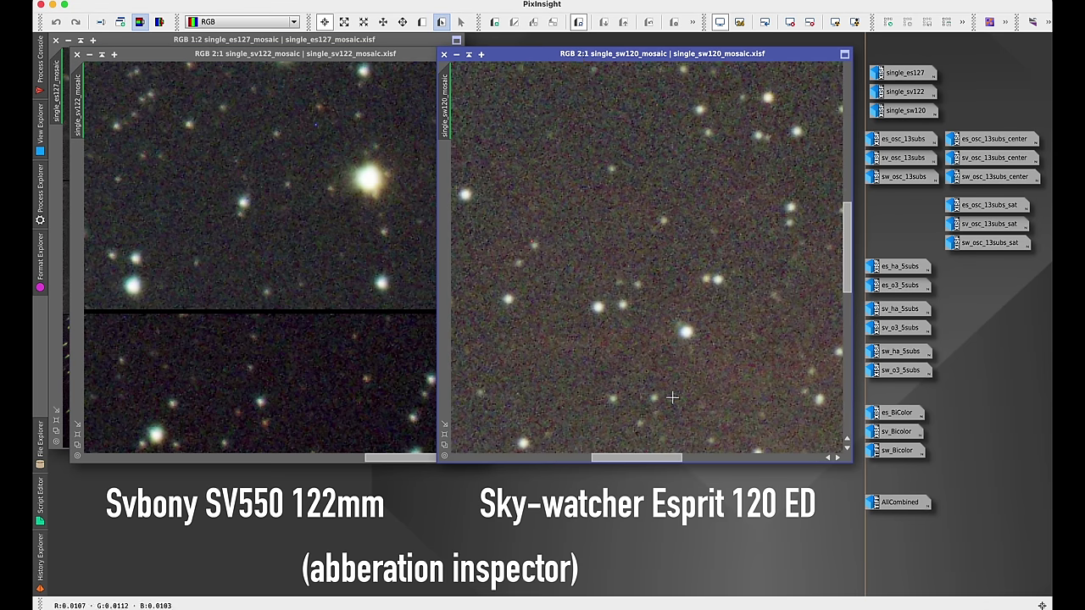
drag(659, 450, 515, 450)
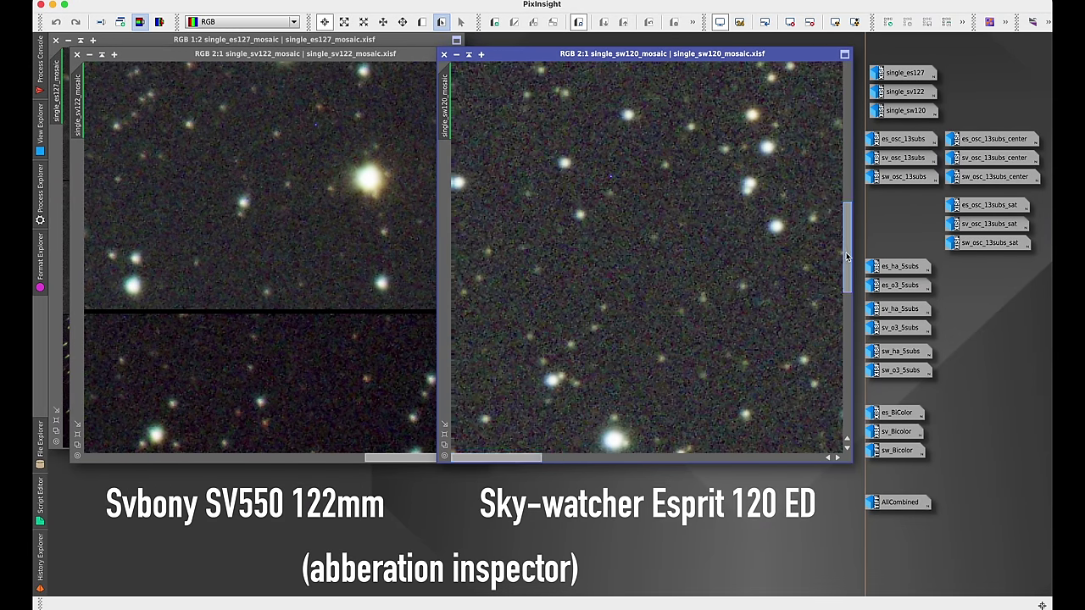
drag(848, 257, 829, 404)
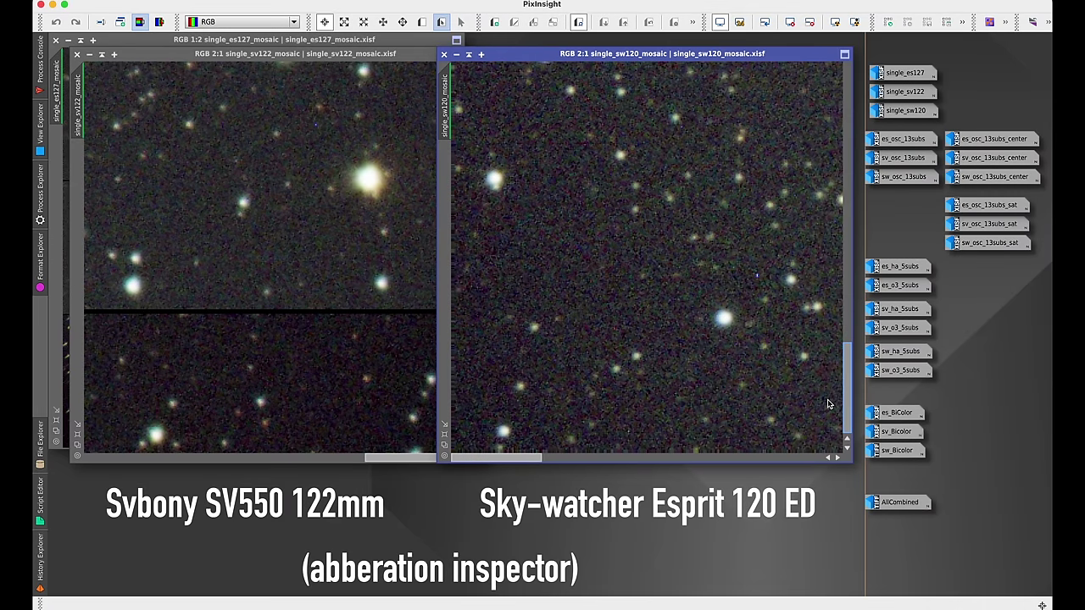
mouse_move(829, 405)
mouse_down()
mouse_move(829, 143)
mouse_move(828, 385)
mouse_up()
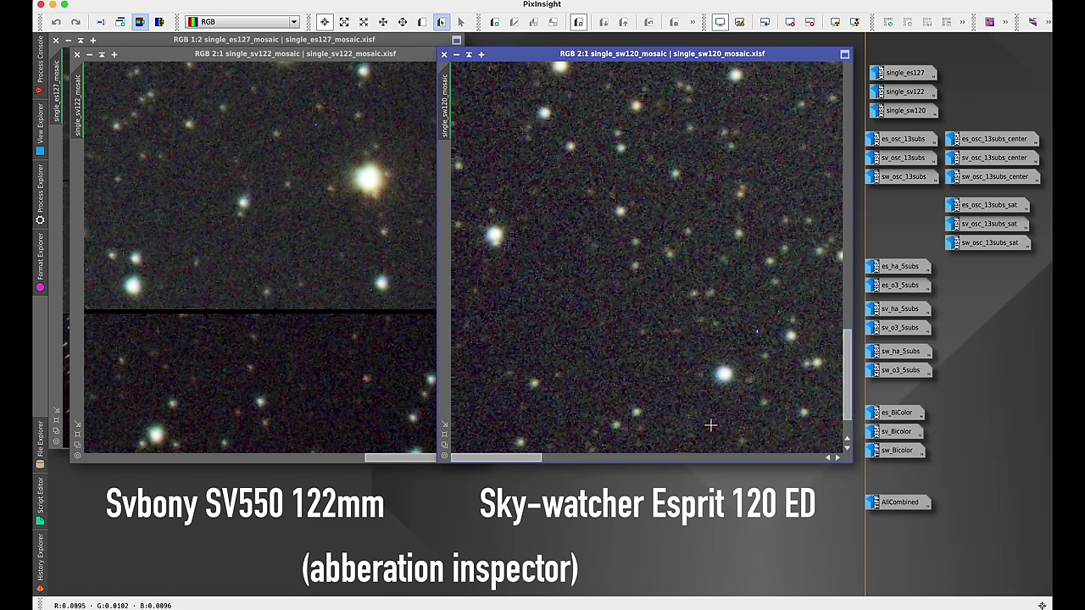
drag(517, 461, 784, 450)
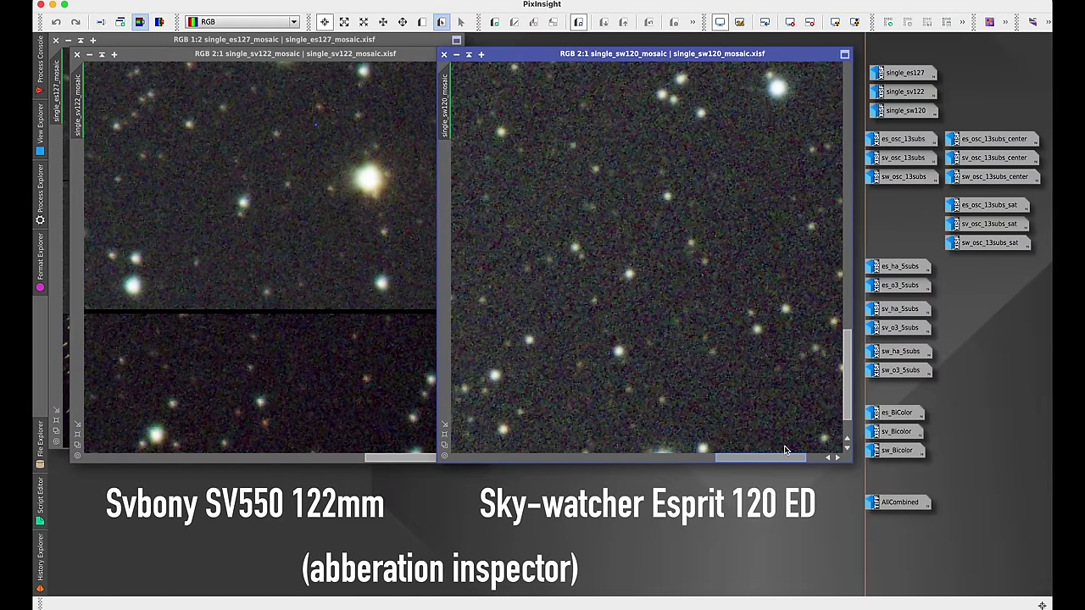
drag(850, 379, 816, 161)
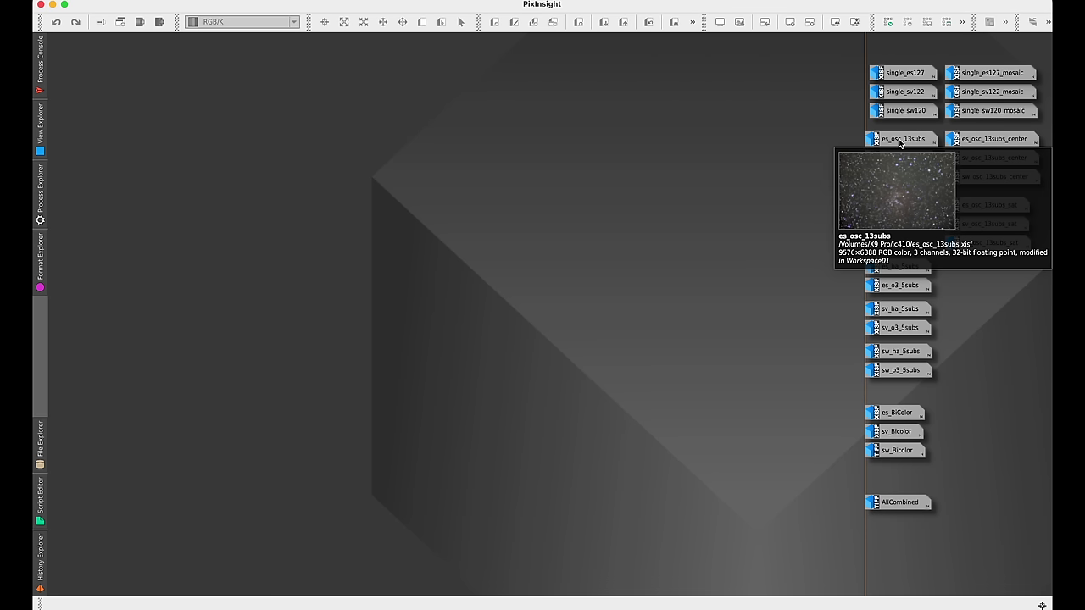
Open the stacked images es_osc_13subs and sv_osc_13subs, and bring each to the front in turn to compare them
double_click(900, 143)
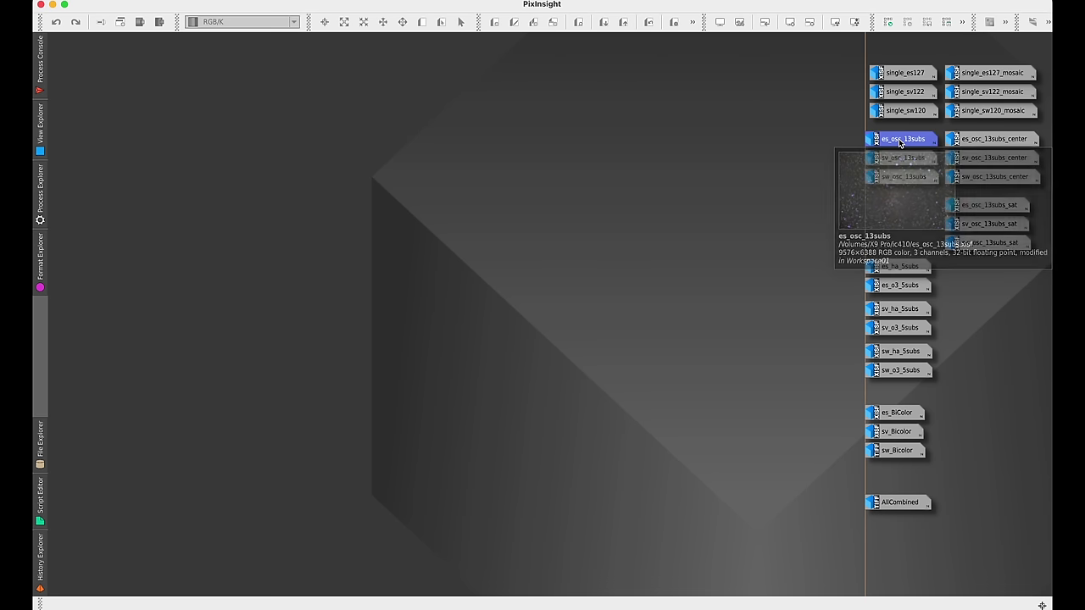
mouse_move(906, 153)
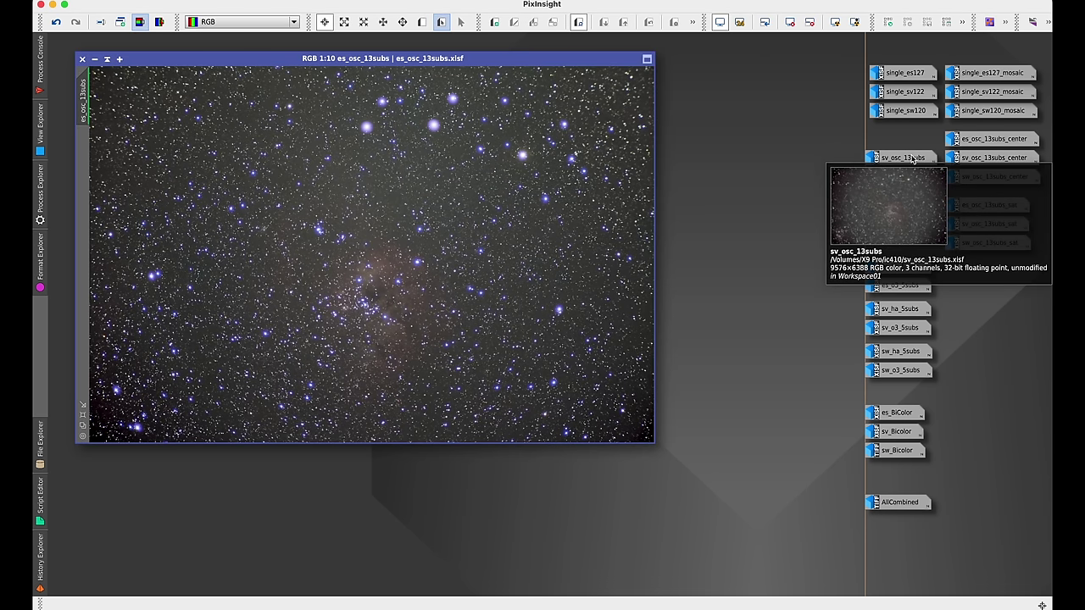
double_click(907, 155)
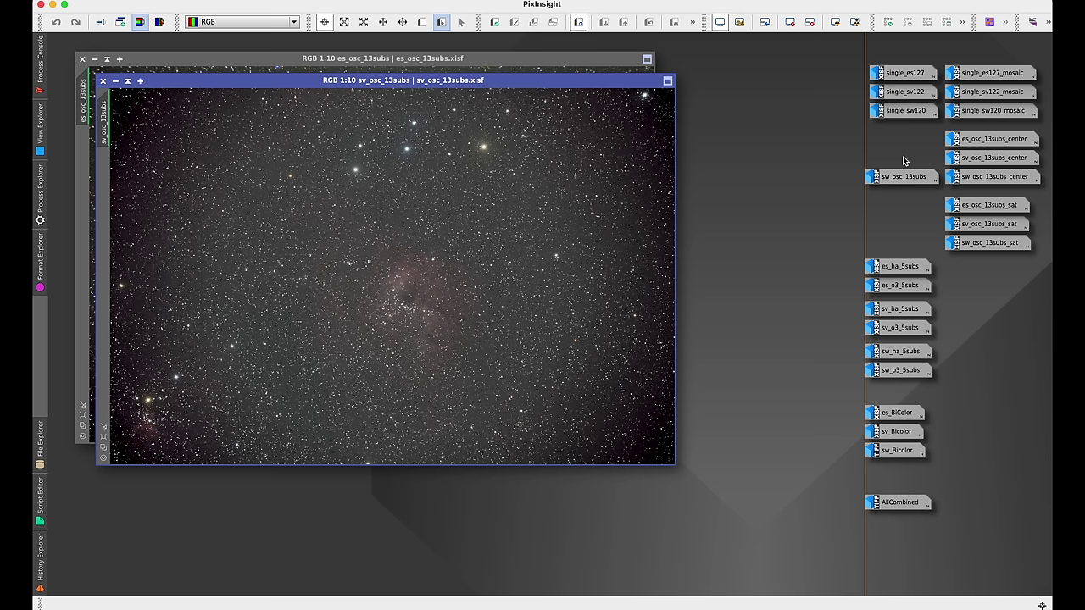
click(535, 64)
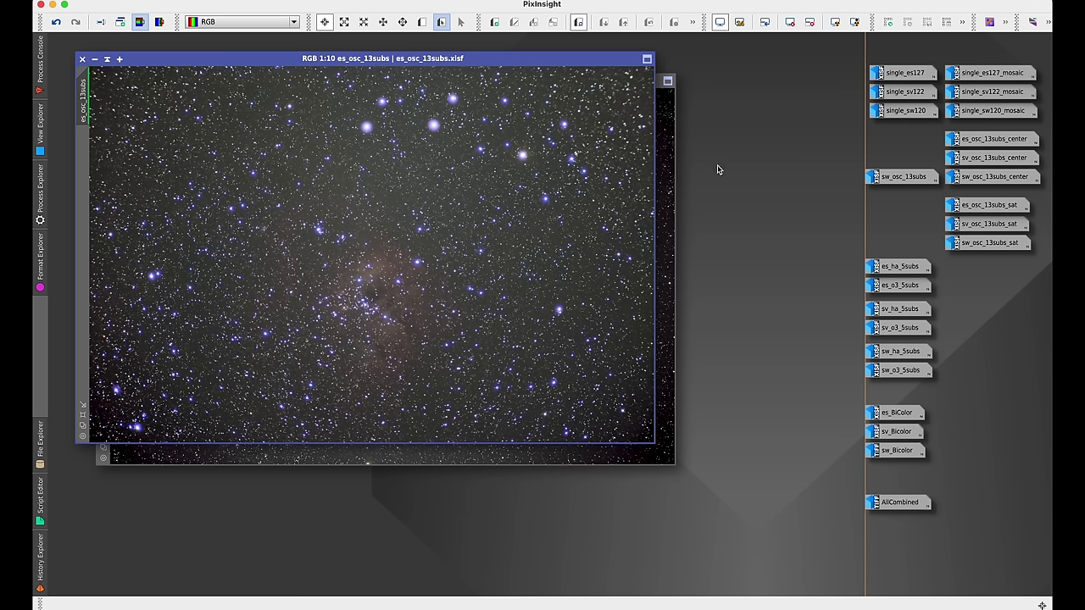
click(670, 199)
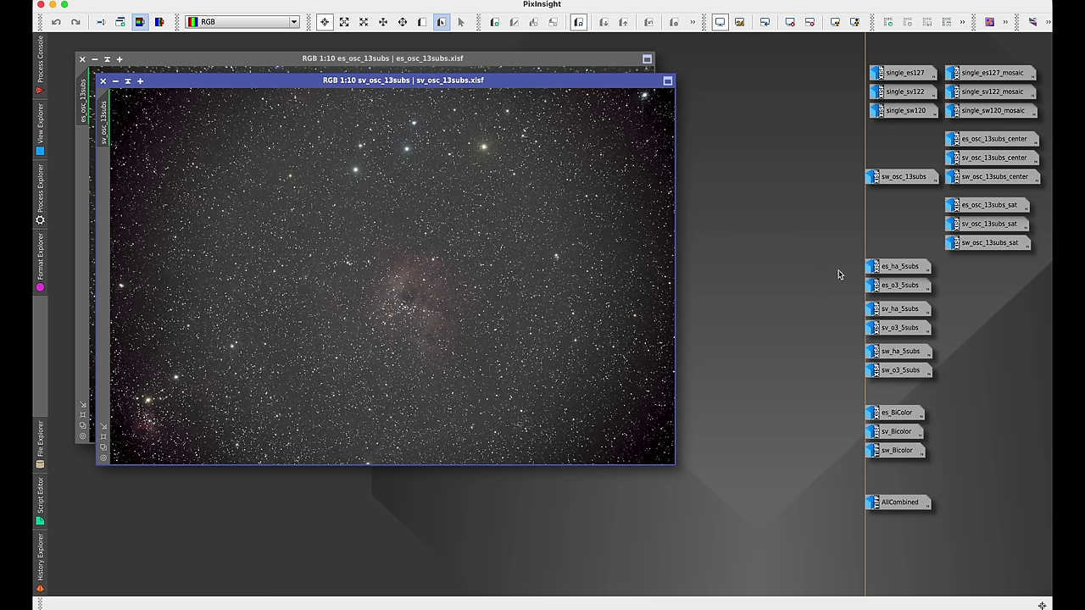
Open sw_osc_13subs to compare it with the other two colour stacks, and minimize all three images
double_click(901, 178)
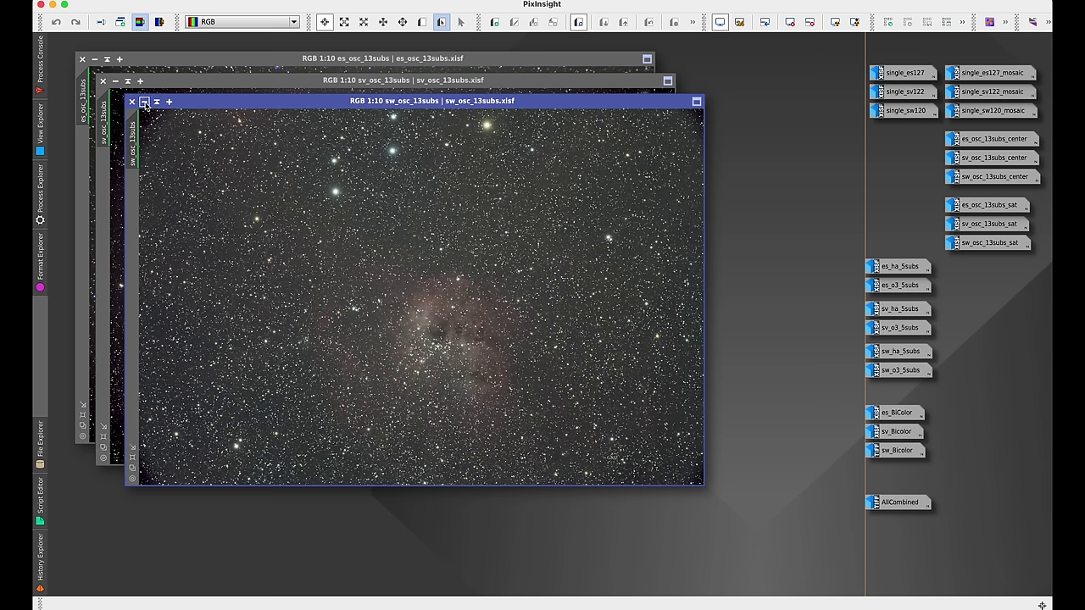
click(145, 103)
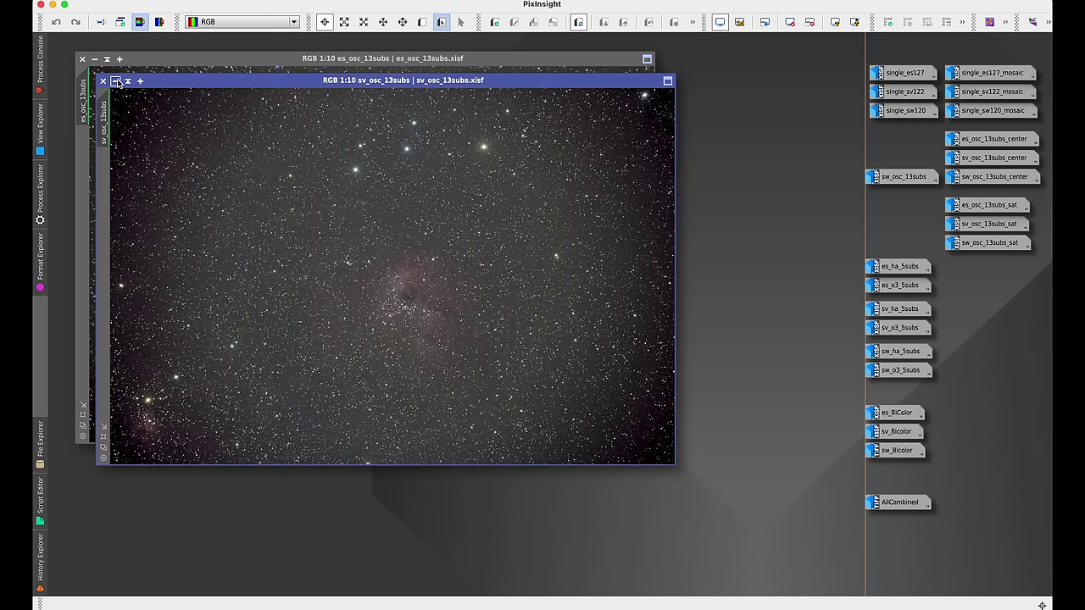
click(116, 81)
click(95, 59)
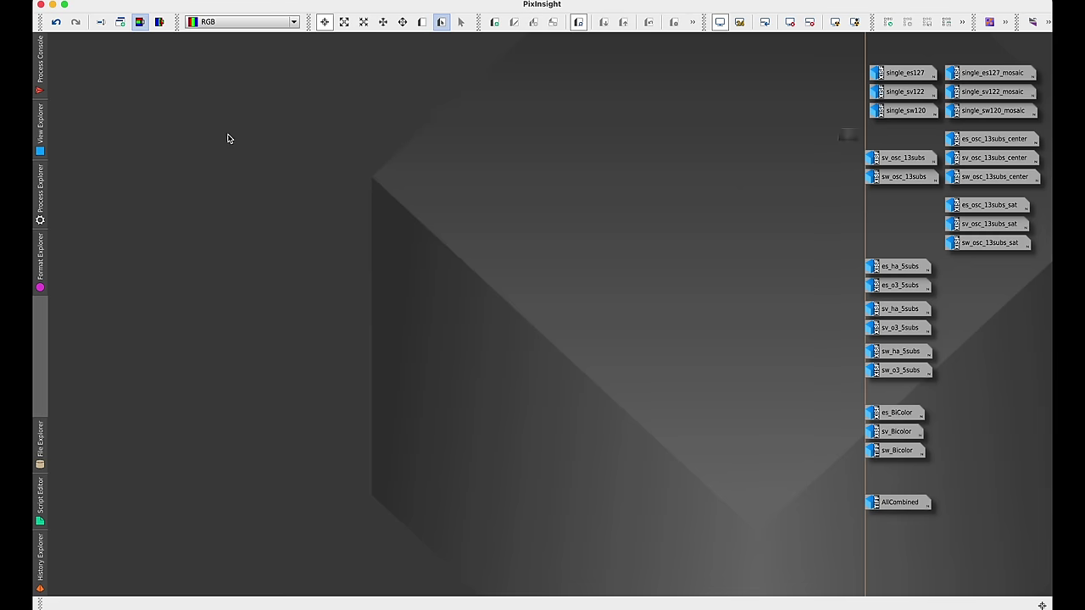
Open the centre crops es_osc_13subs_center, sv_osc_13subs_center and sw_osc_13subs_center for a side-by-side comparison
double_click(992, 139)
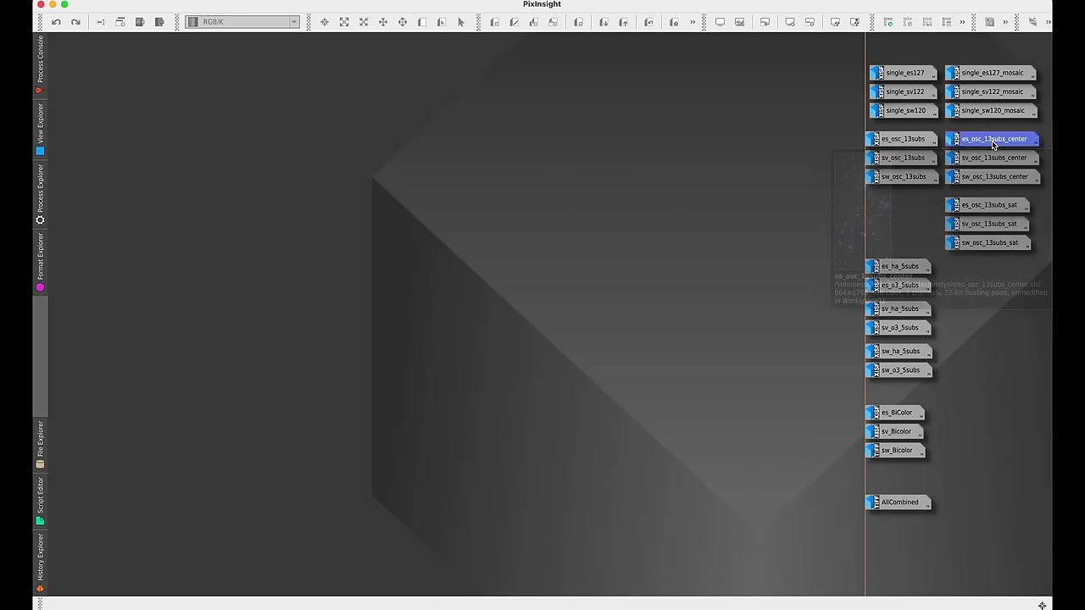
double_click(993, 161)
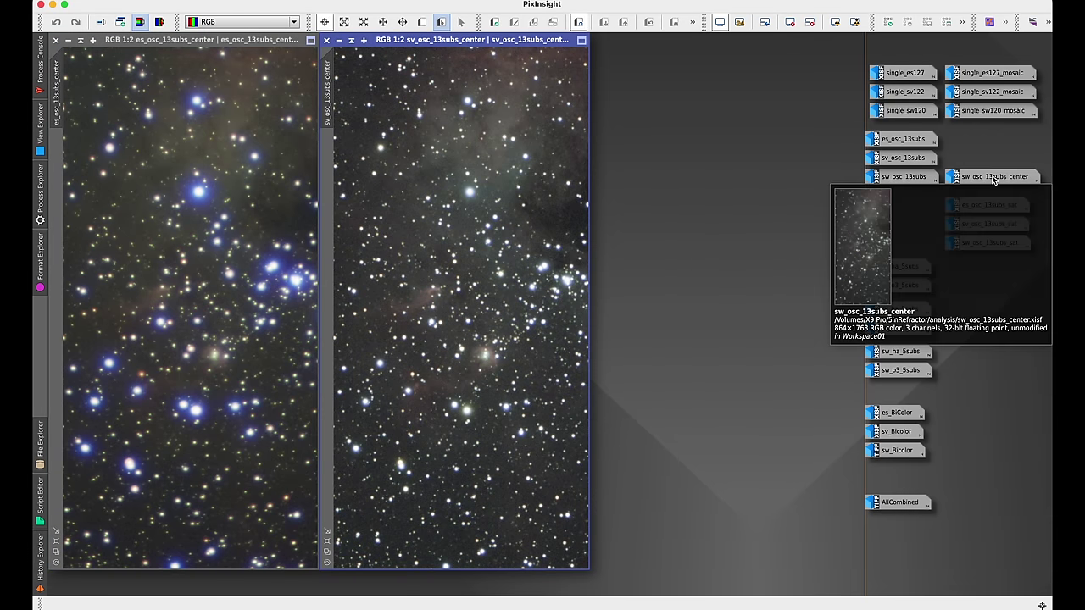
double_click(992, 176)
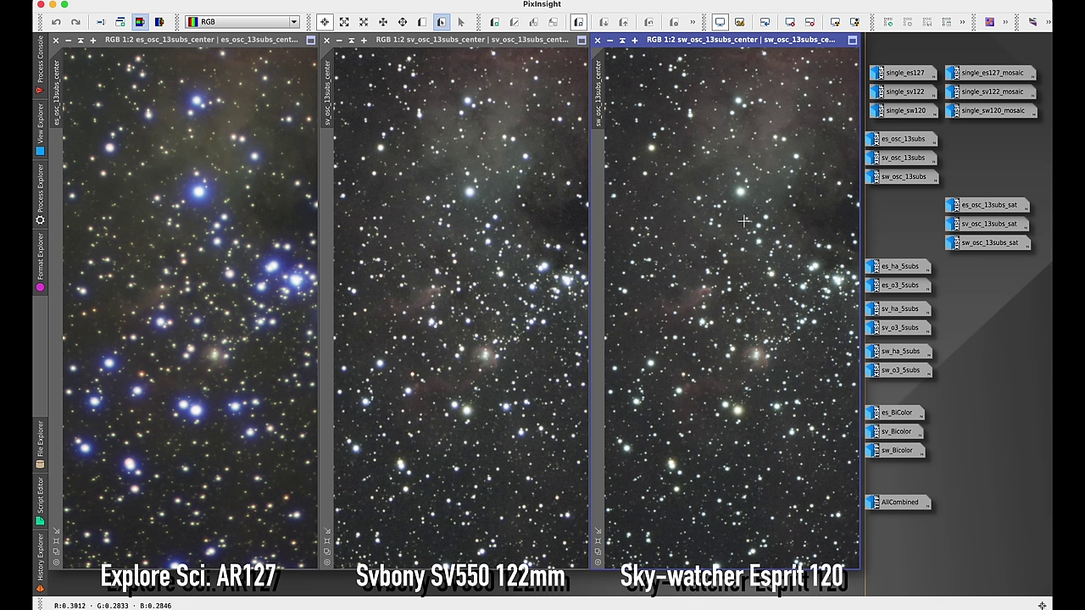
Minimize the three centre crops and open the saturated versions es_osc_13subs_sat, sv_osc_13subs_sat and sw_osc_13subs_sat in their place
click(68, 42)
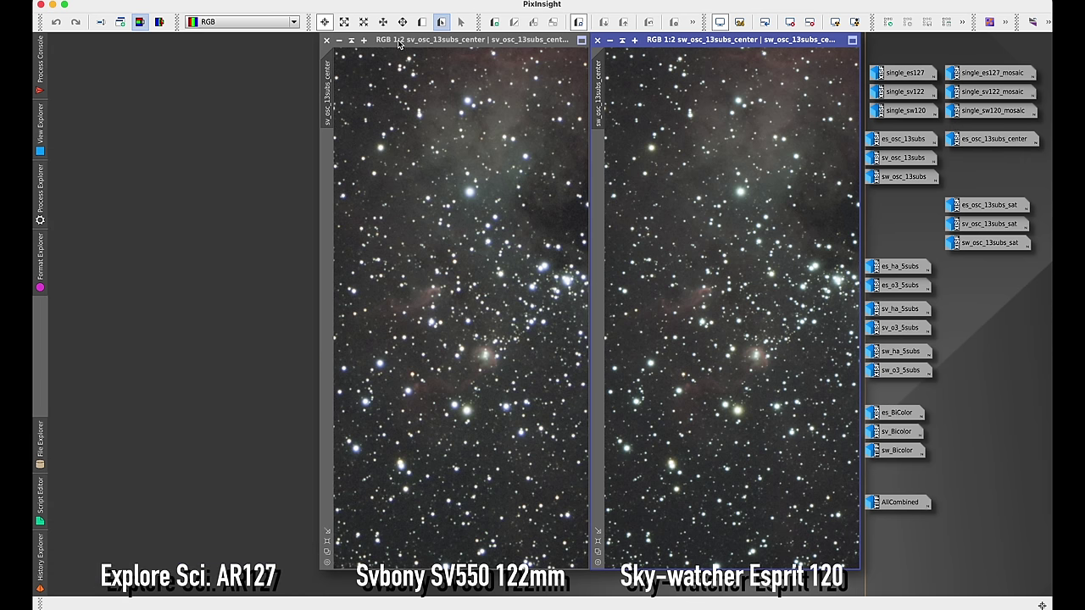
click(339, 40)
click(610, 41)
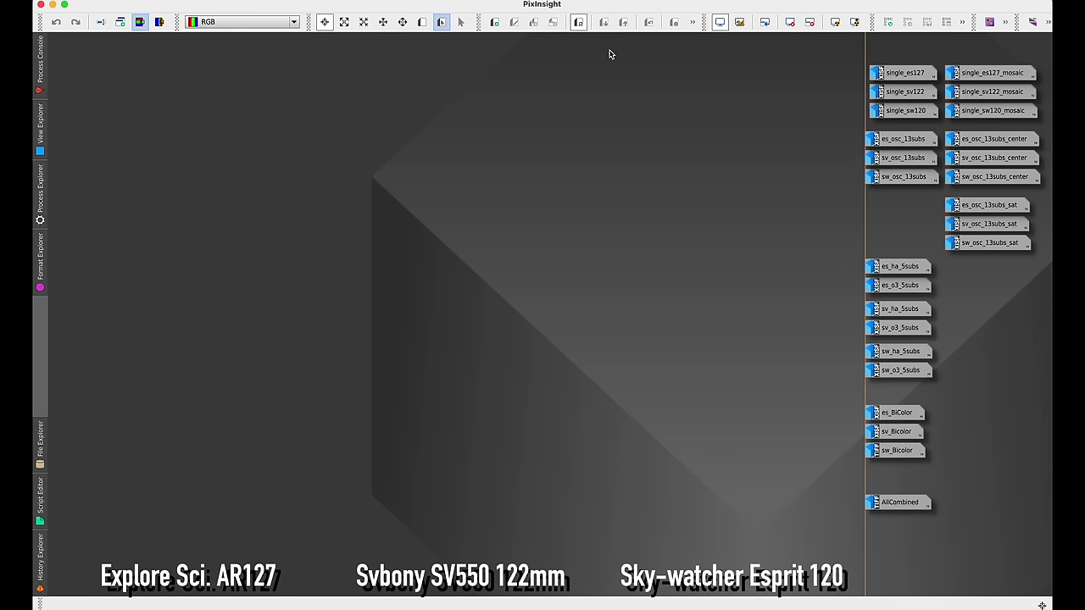
double_click(992, 206)
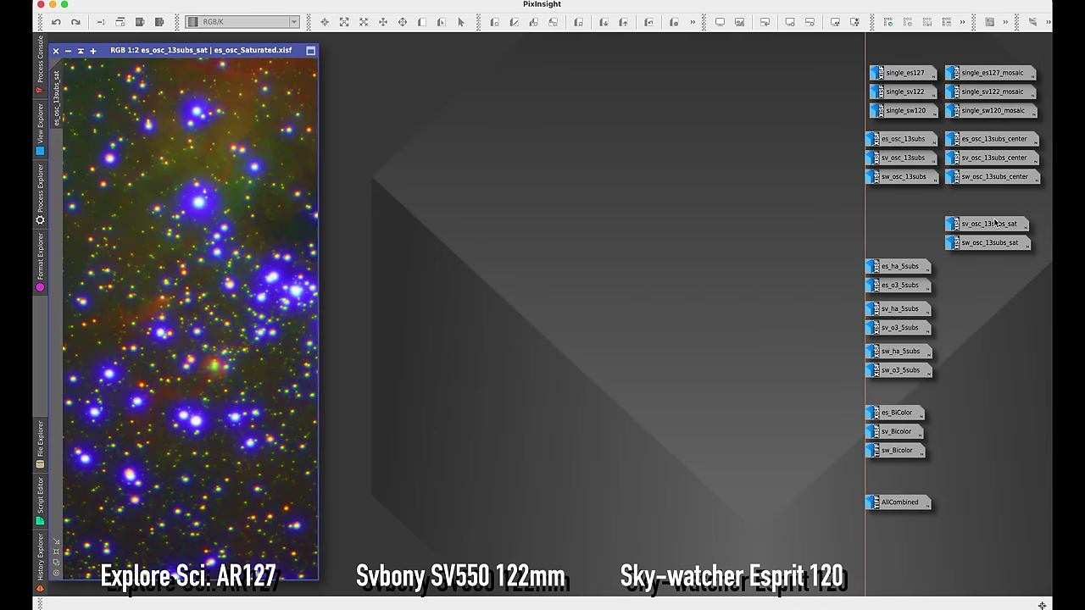
double_click(992, 225)
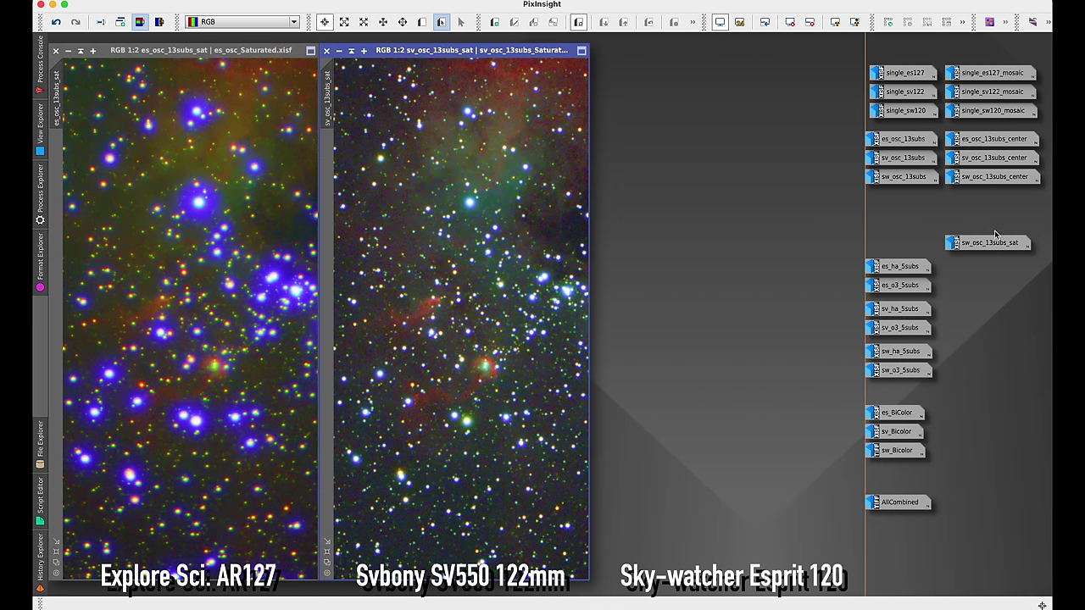
double_click(992, 243)
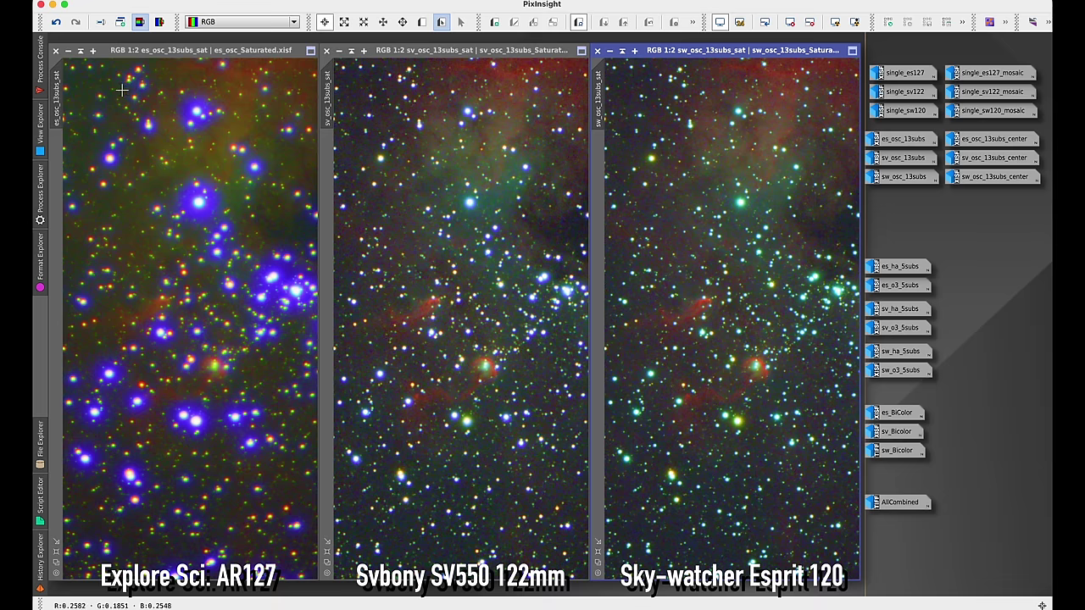
Minimize es_osc_13subs_sat and reposition sv_osc_13subs_sat and sw_osc_13subs_sat side by side near the middle of the workspace
click(67, 54)
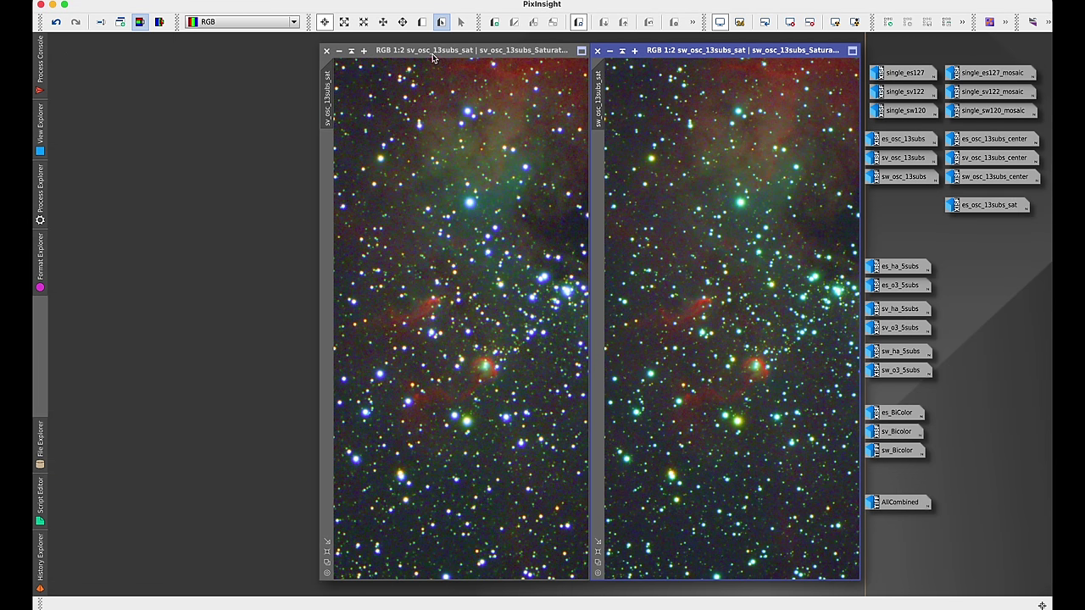
drag(434, 57, 329, 58)
drag(704, 50, 607, 50)
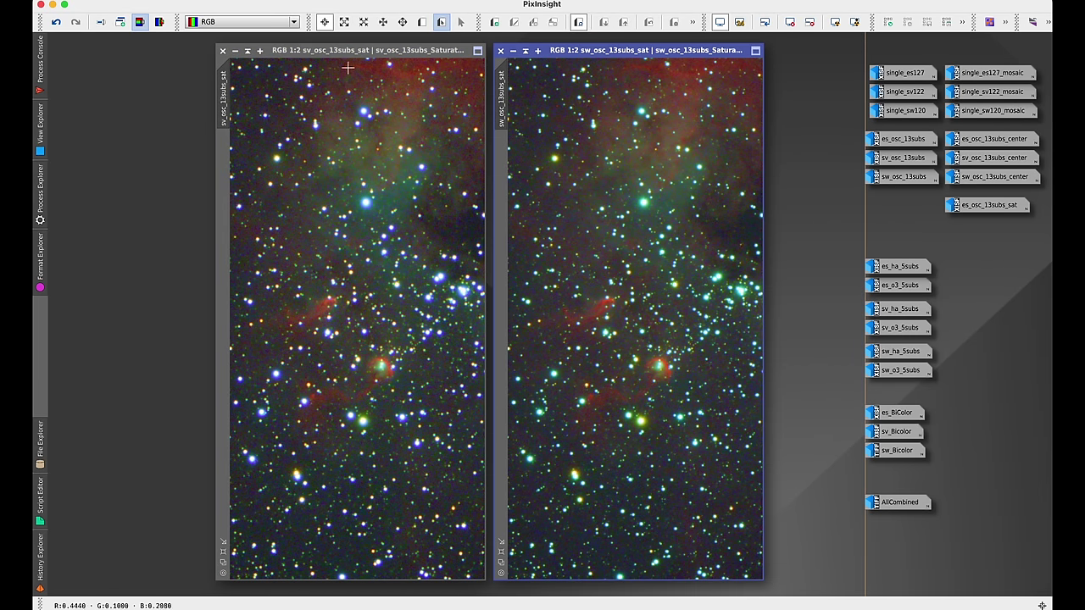
Compare the star colours in sv_osc_13subs_sat and sw_osc_13subs_sat, enlarge both to 1:1, and minimize them
click(353, 54)
click(641, 54)
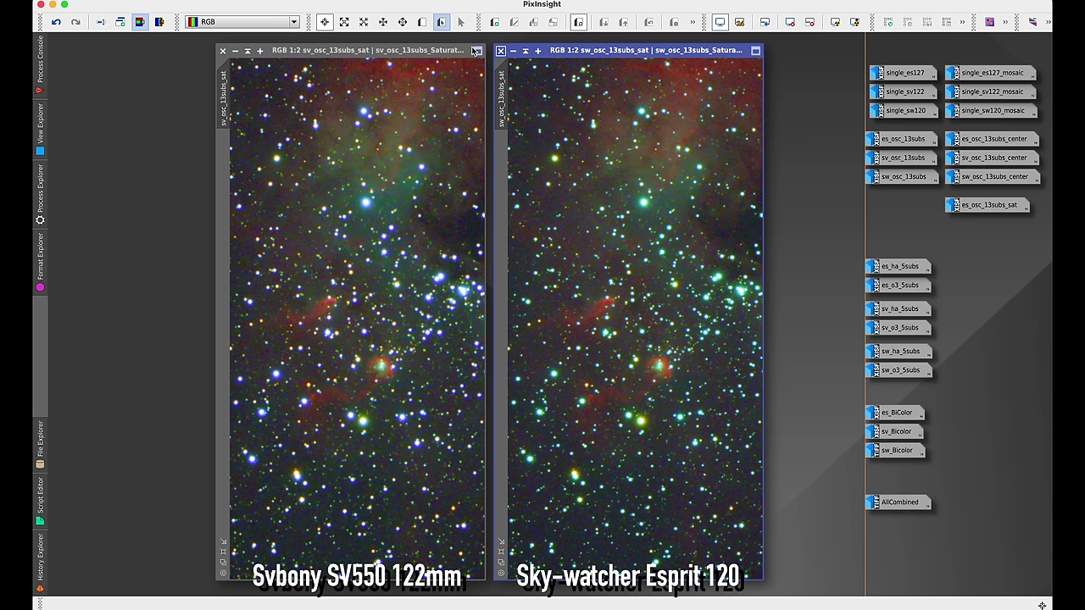
click(381, 56)
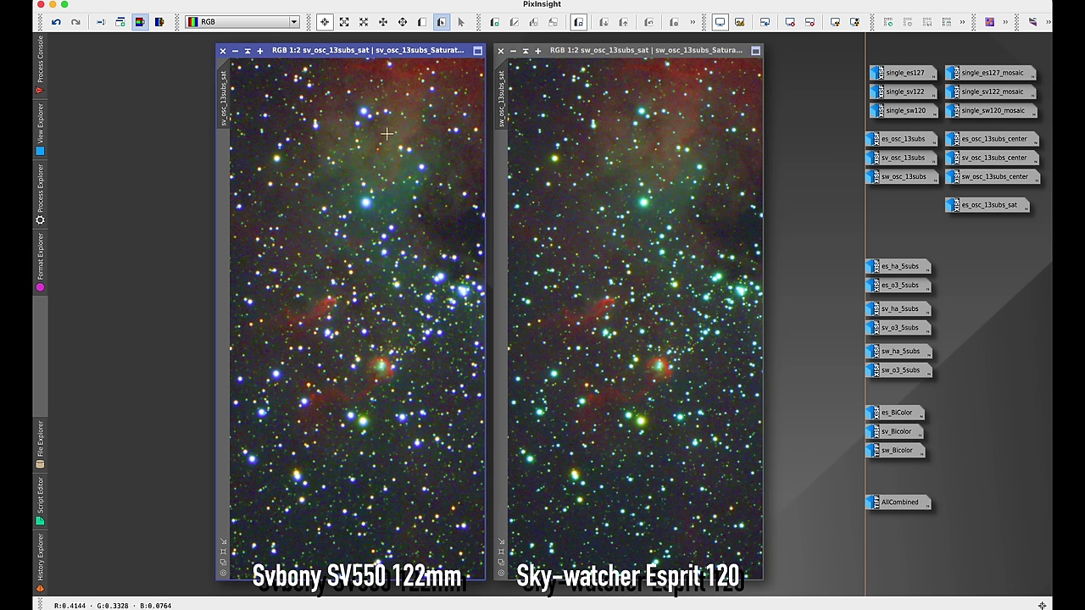
click(642, 53)
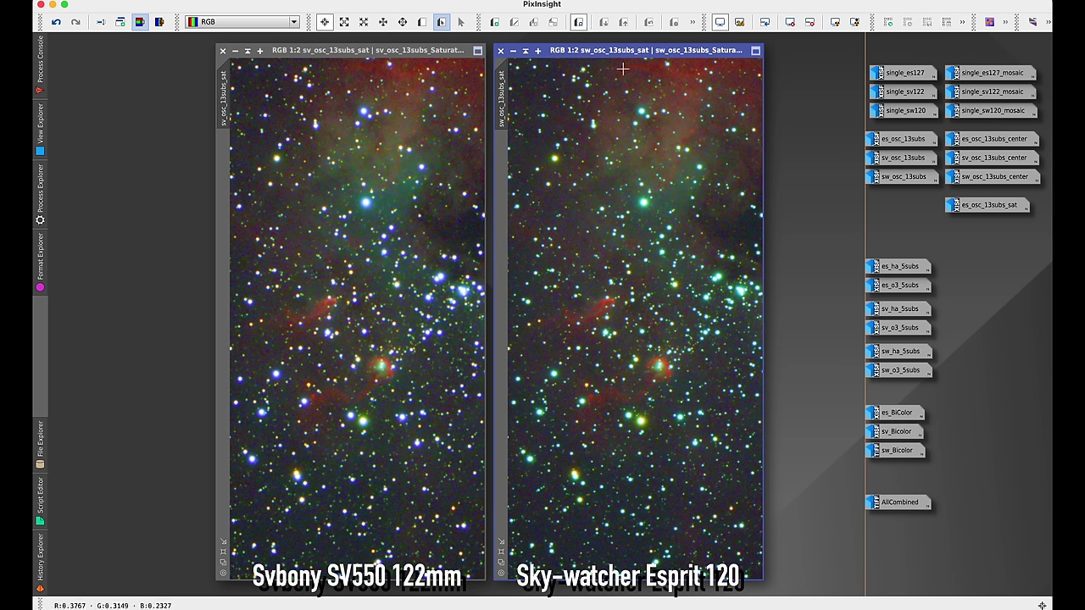
click(434, 51)
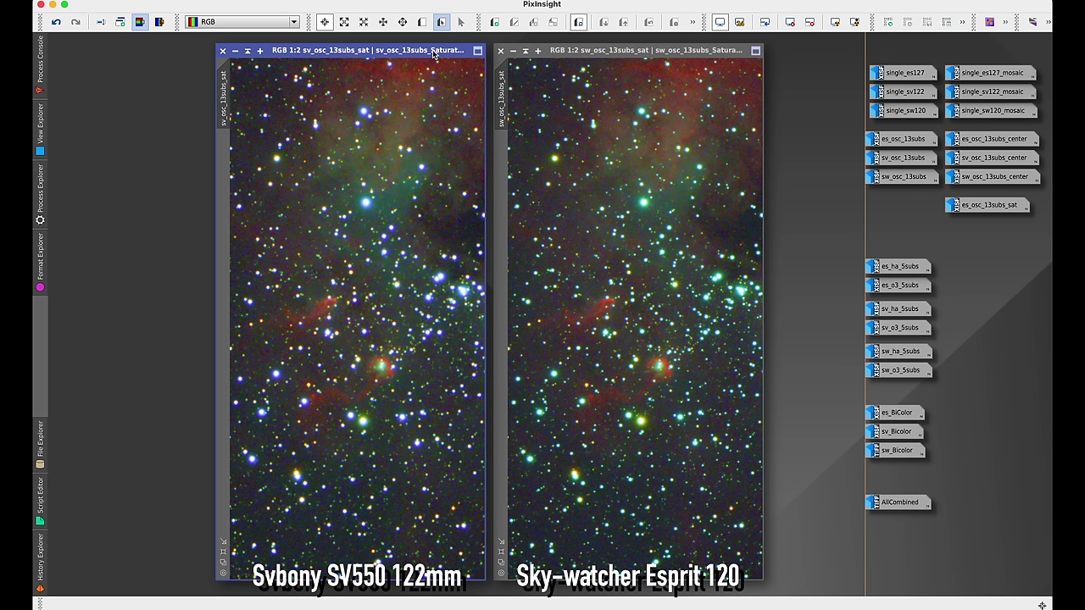
key(ctrl+plus)
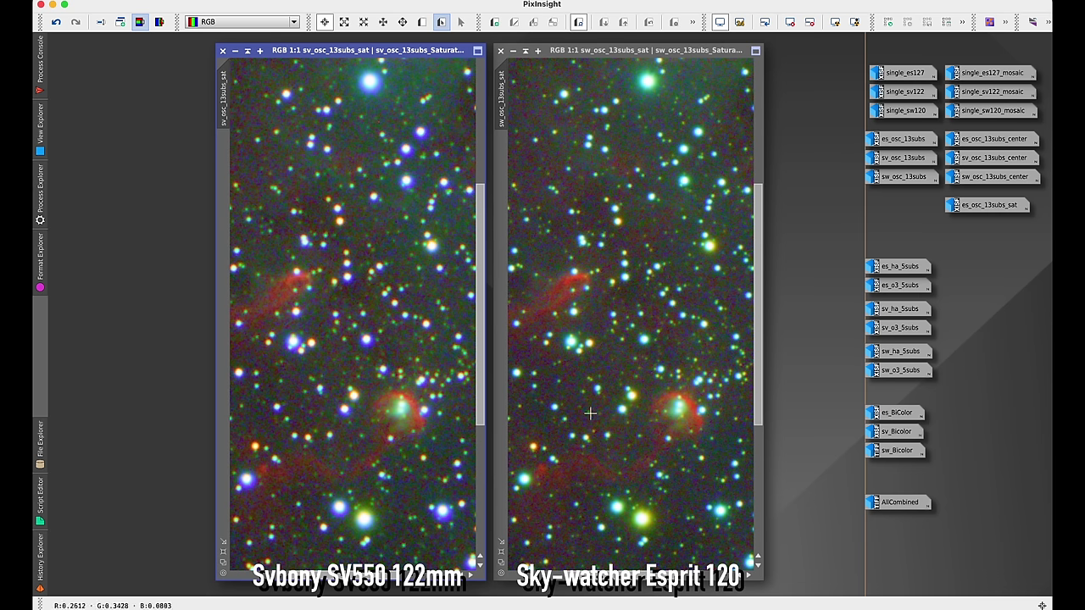
click(235, 50)
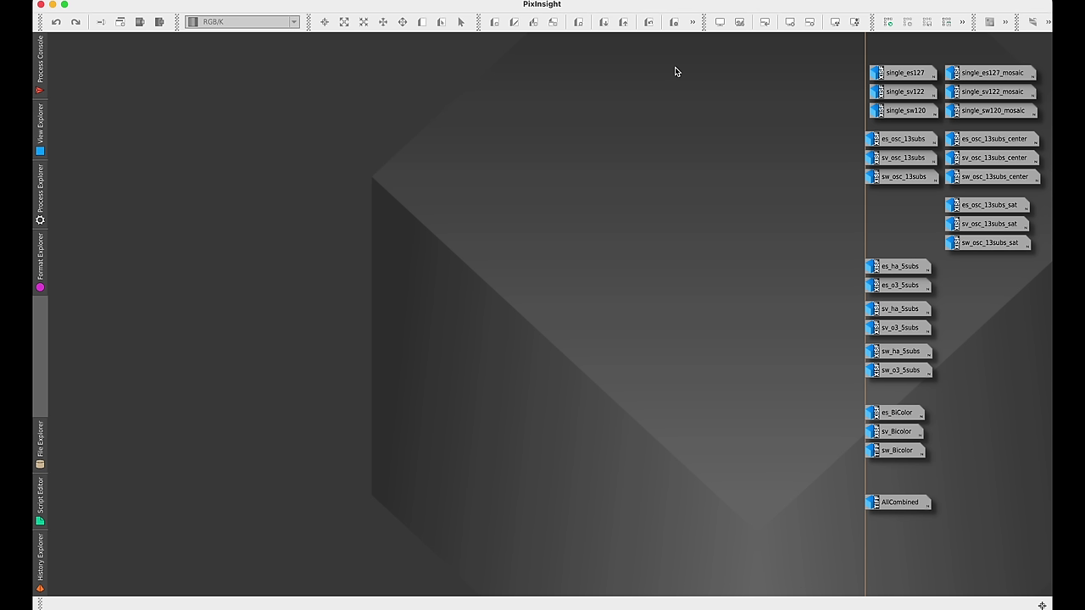
Open the hydrogen-alpha stacks es_ha_5subs, sv_ha_5subs and sw_ha_5subs for comparison
mouse_move(897, 268)
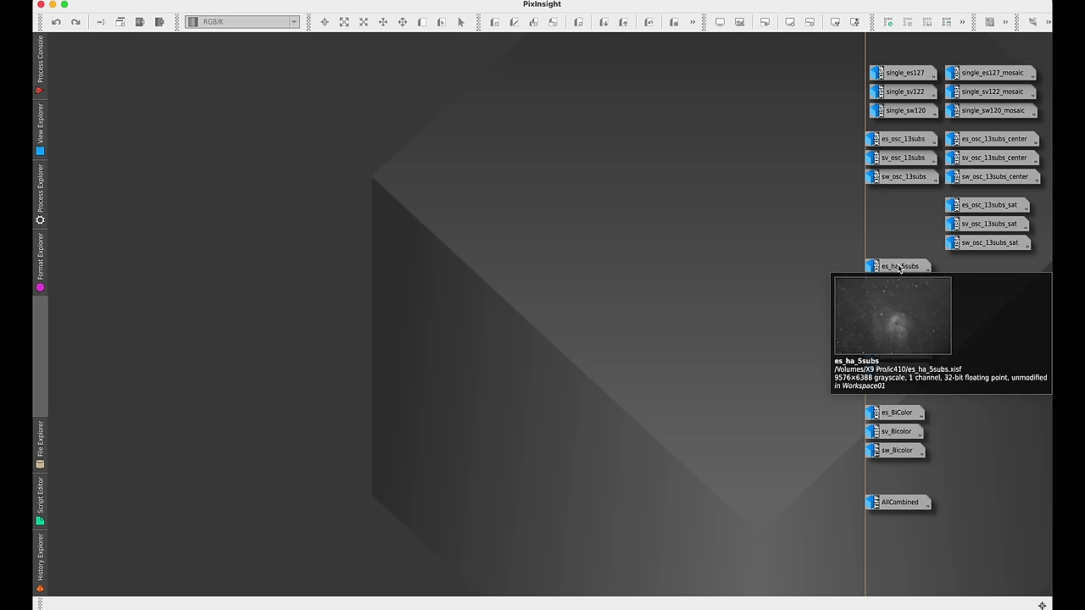
double_click(899, 268)
mouse_move(903, 285)
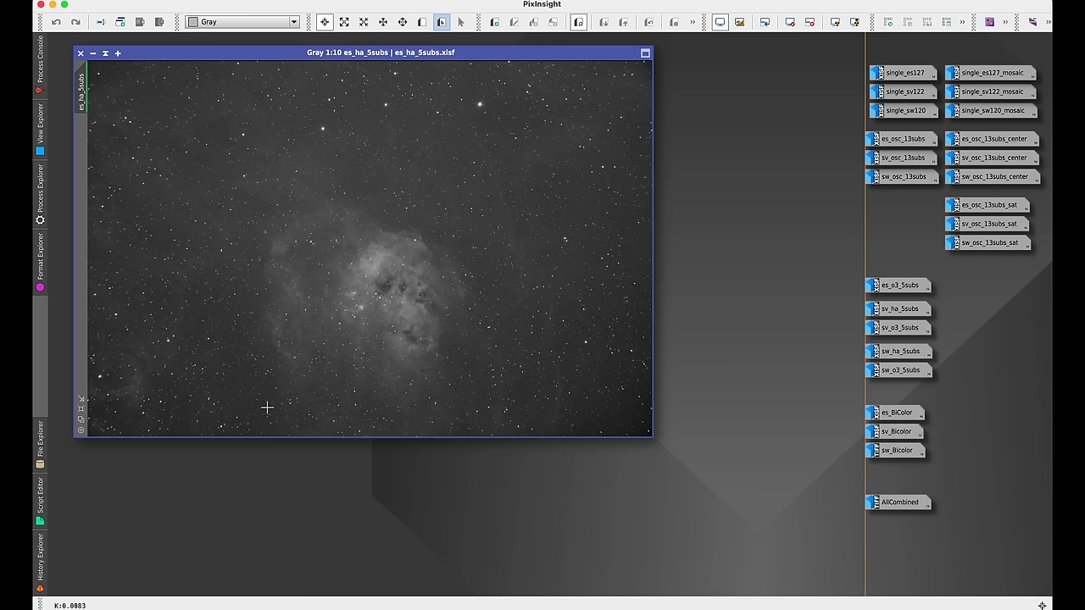
mouse_move(908, 311)
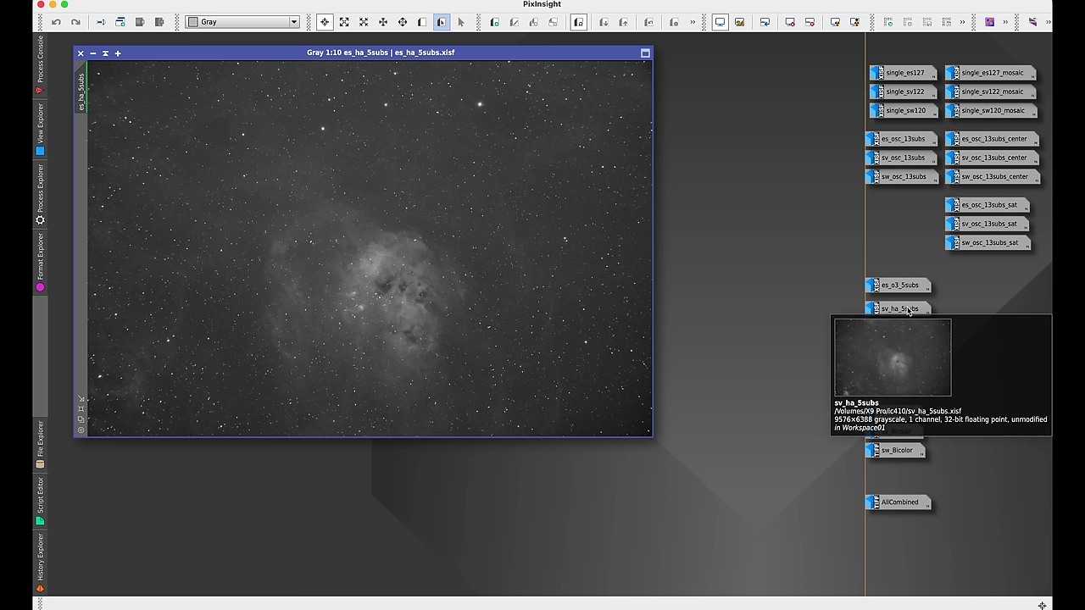
double_click(908, 310)
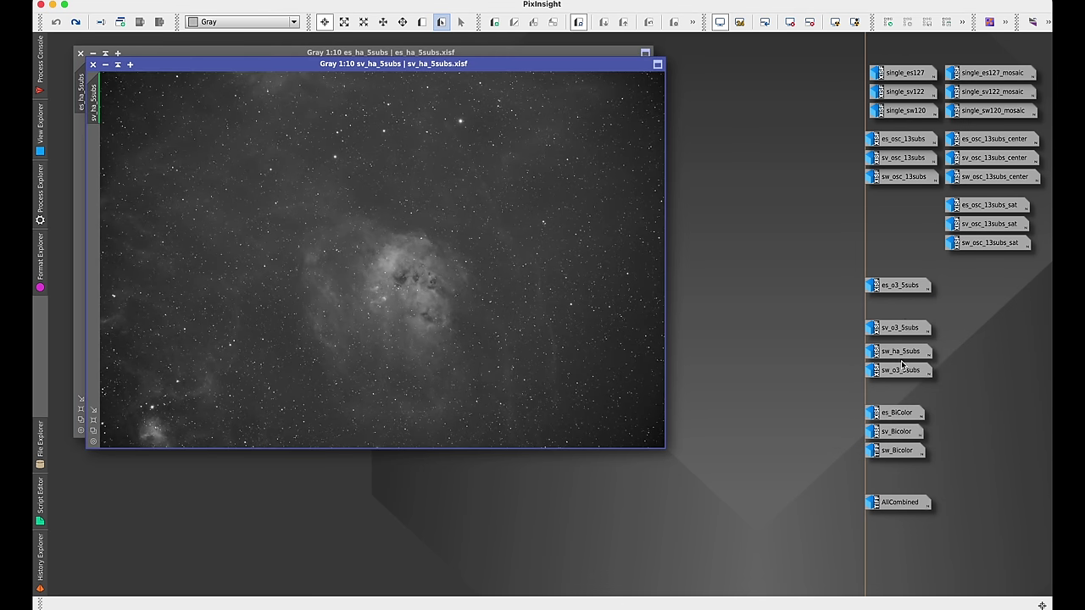
double_click(901, 353)
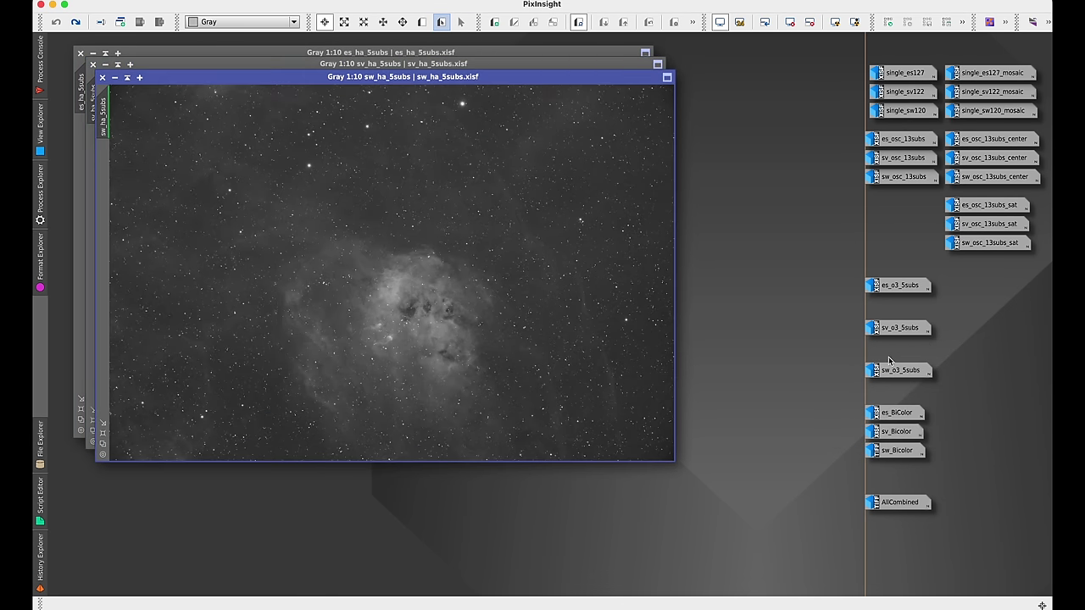
Bring es_ha_5subs to the front for another look, and minimize all three hydrogen-alpha stacks
click(432, 54)
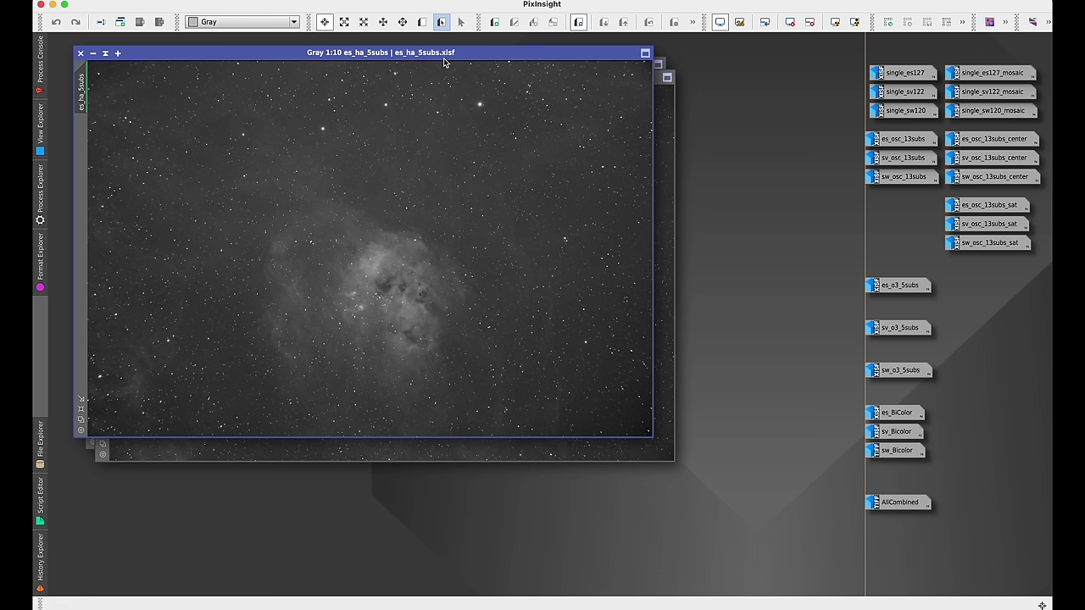
click(93, 53)
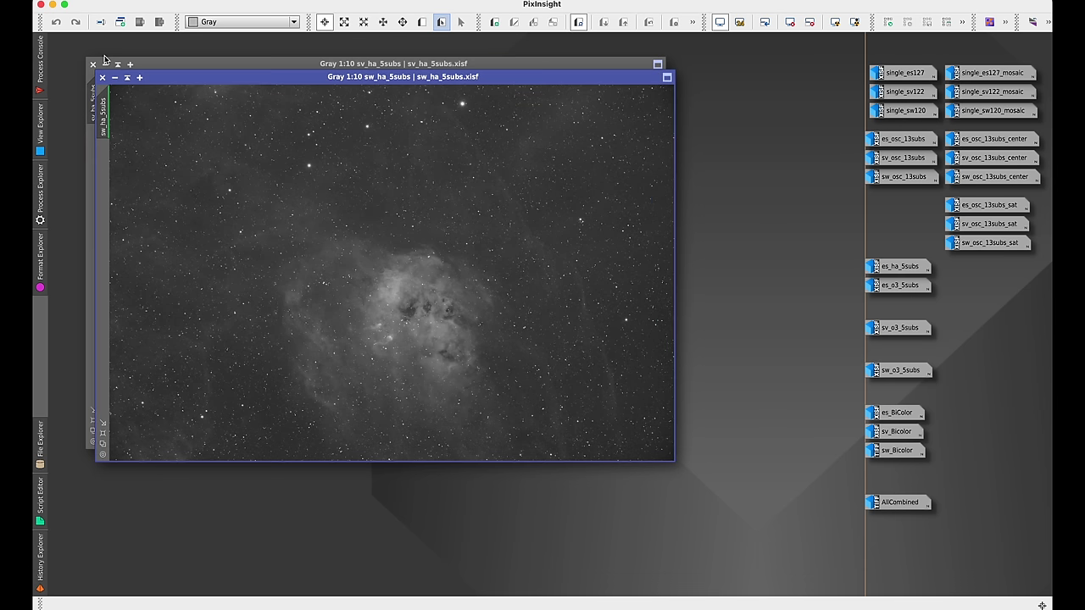
click(105, 64)
click(115, 77)
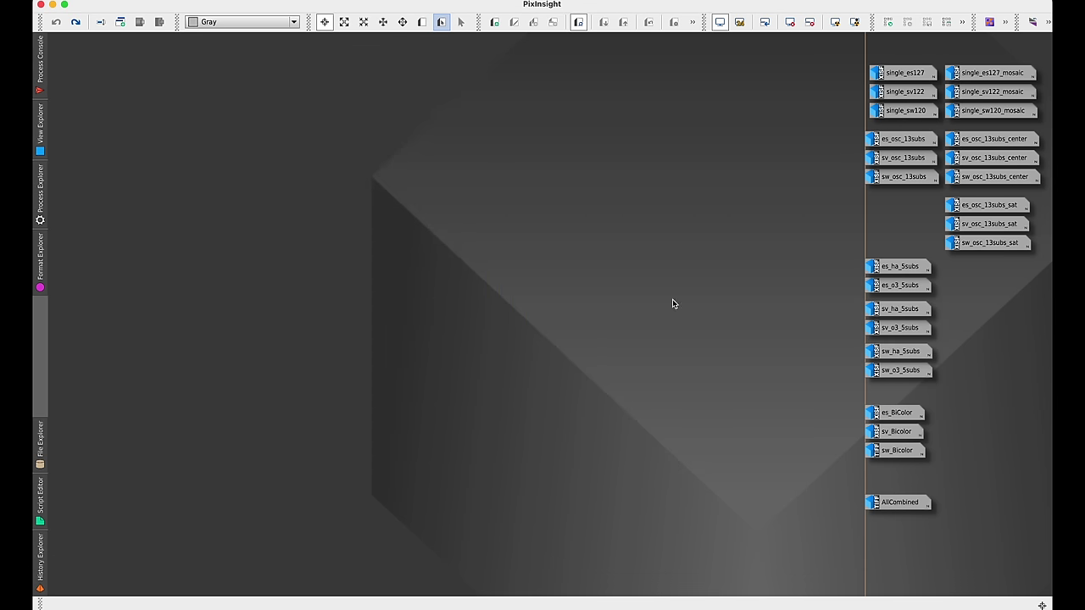
Open the oxygen stacks es_o3_5subs, sv_o3_5subs and sw_o3_5subs in staggered windows, and bring es_o3_5subs to the front
double_click(900, 289)
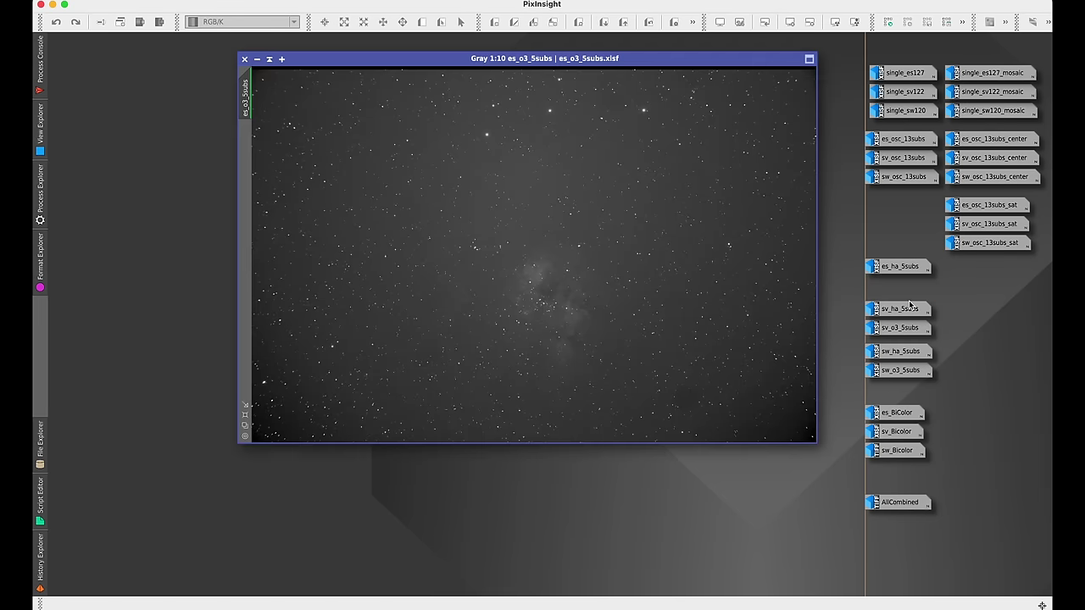
drag(690, 59, 523, 52)
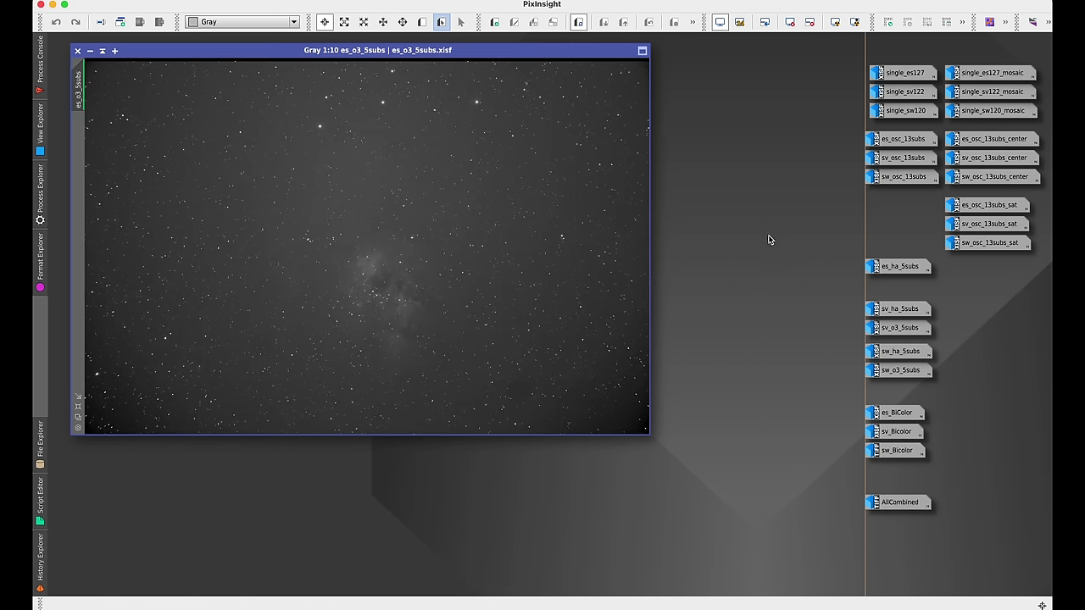
double_click(899, 327)
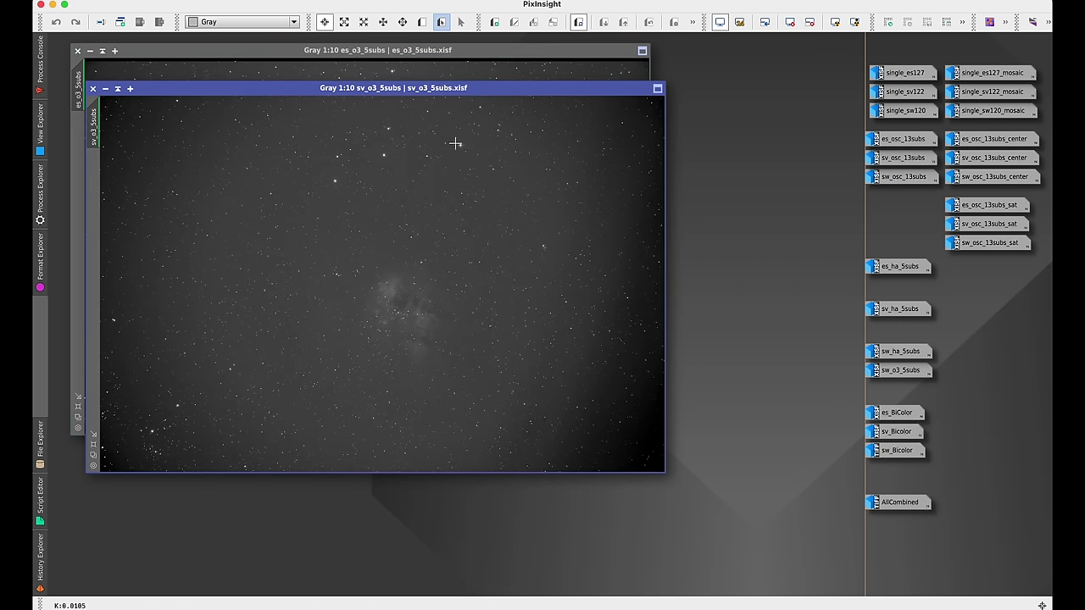
click(310, 90)
click(312, 59)
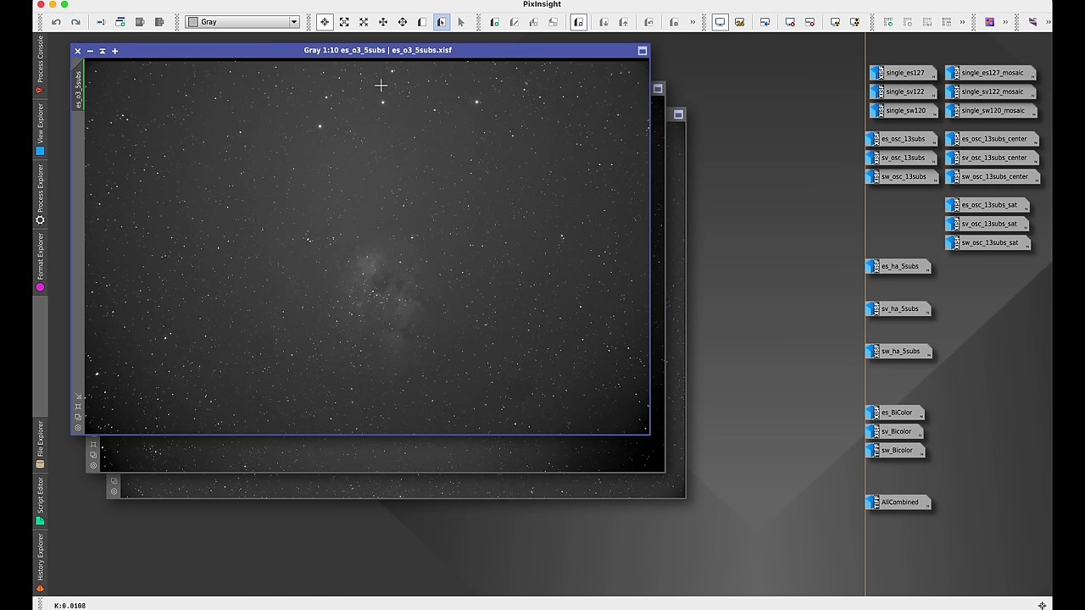
Cycle through sv_o3_5subs, sw_o3_5subs and es_o3_5subs to compare vignetting and nebula detail, ending with sw_o3_5subs in front
click(660, 229)
click(678, 251)
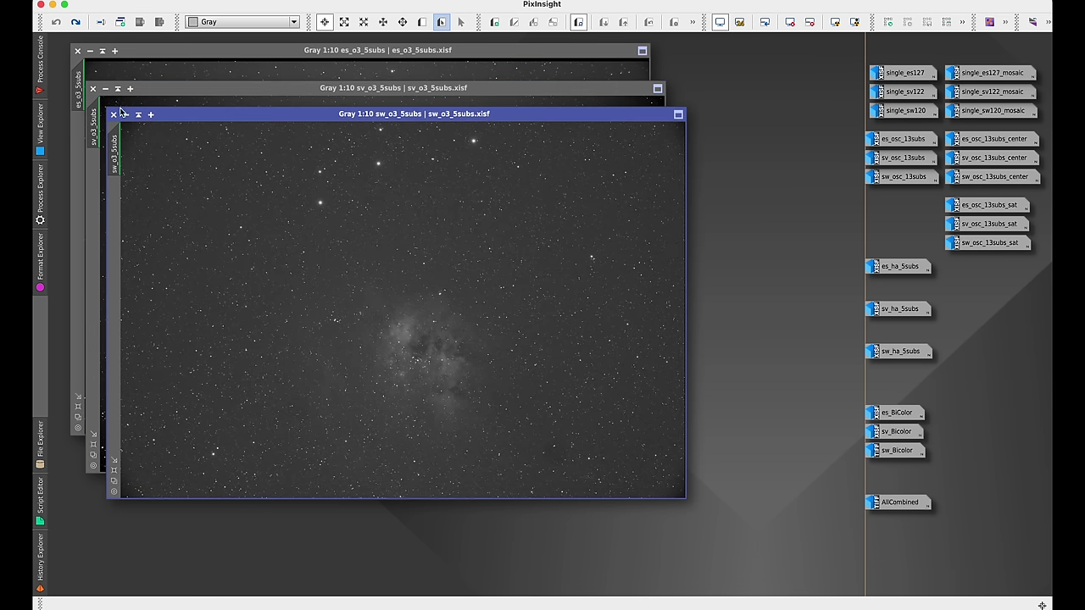
click(205, 90)
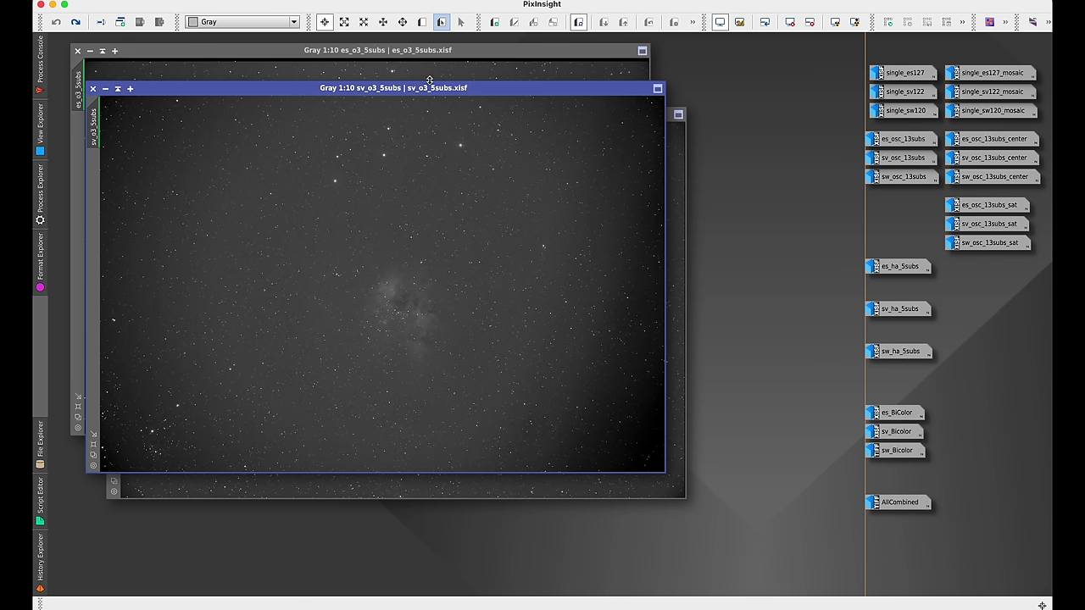
click(440, 51)
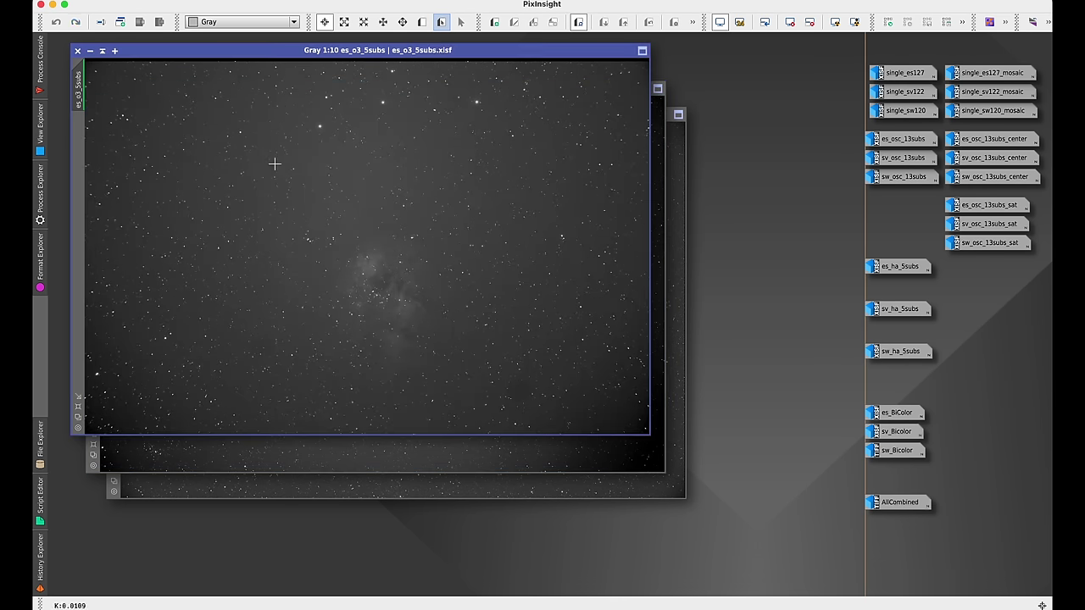
click(658, 219)
click(676, 240)
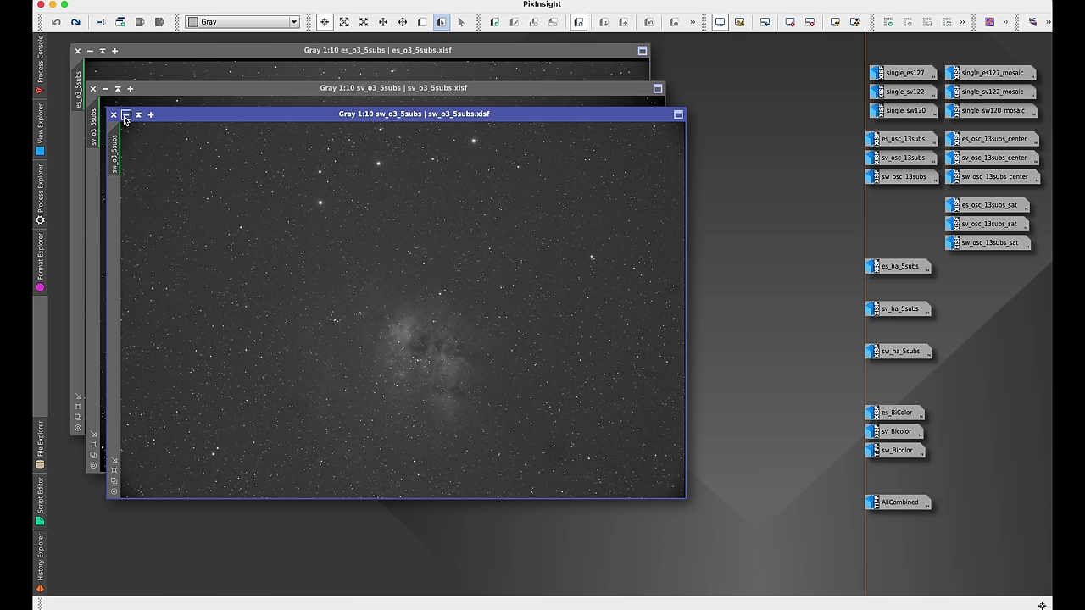
Bring the sv, es and sw oxygen stacks forward again for comparison, and minimize all three
click(280, 88)
click(330, 51)
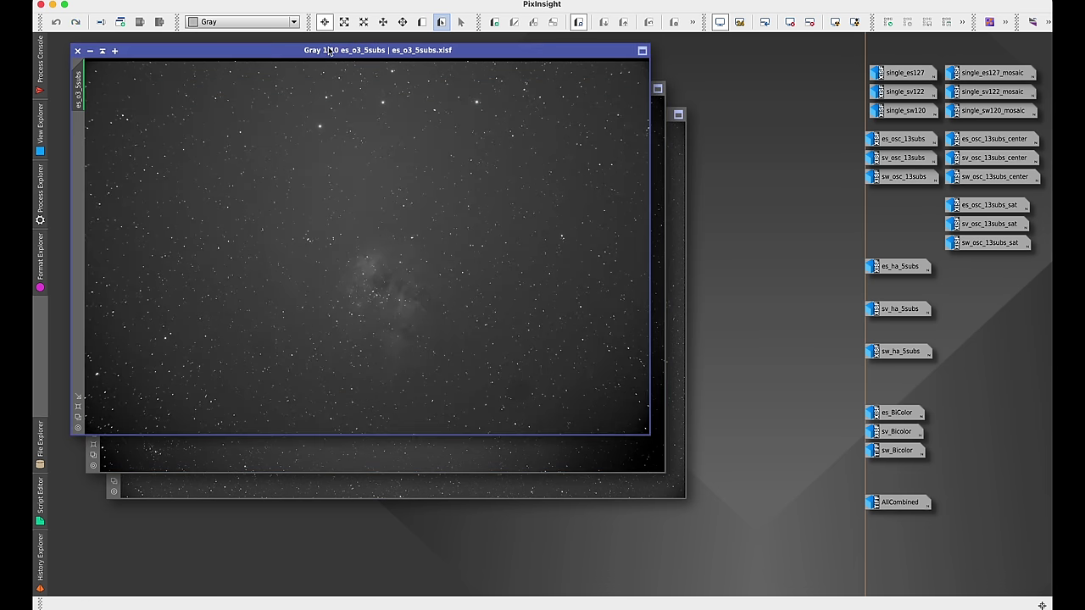
click(680, 268)
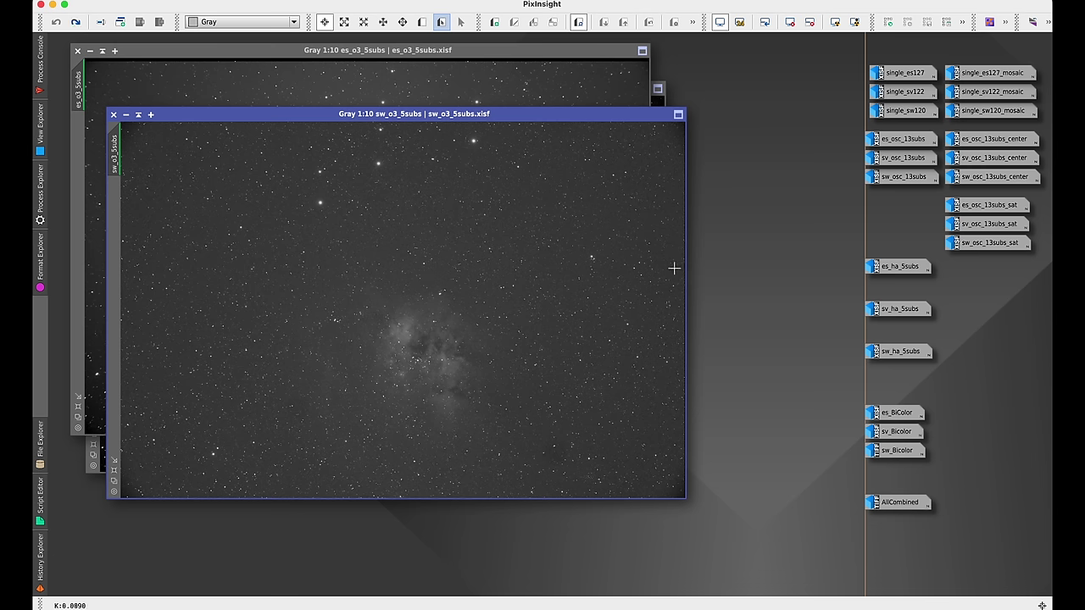
click(126, 115)
click(90, 51)
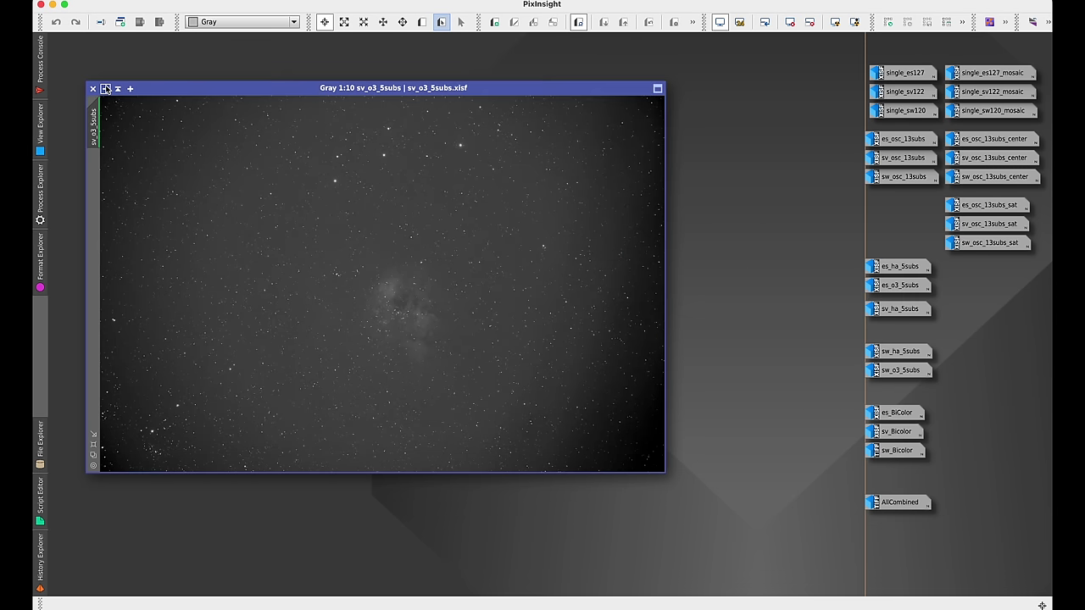
click(231, 127)
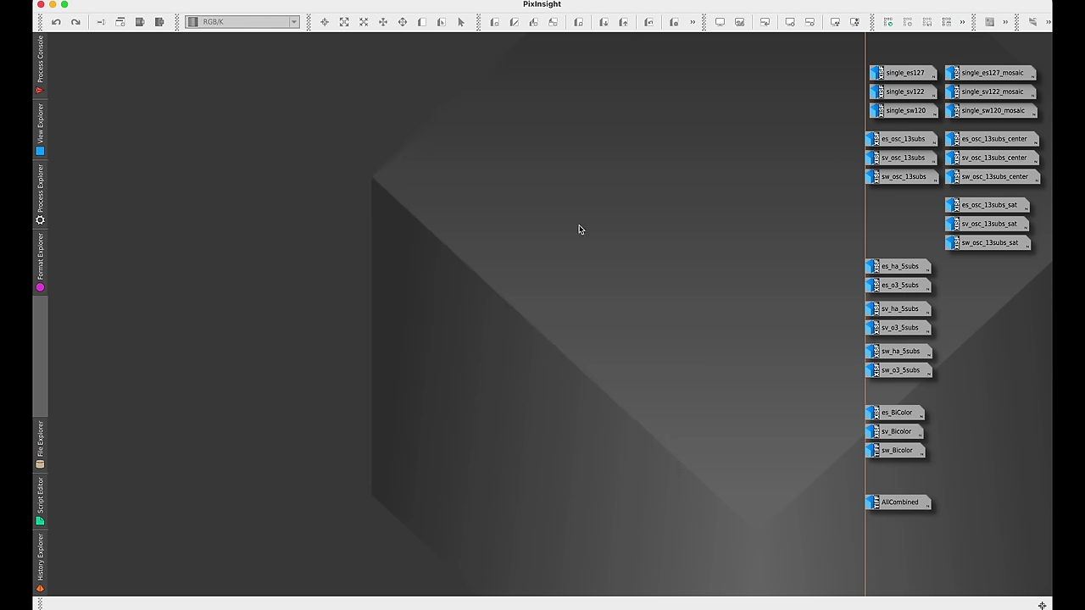
Reopen the hydrogen-alpha stacks es_ha_5subs, sv_ha_5subs and sw_ha_5subs for a second comparison, and minimize them
double_click(899, 266)
double_click(905, 310)
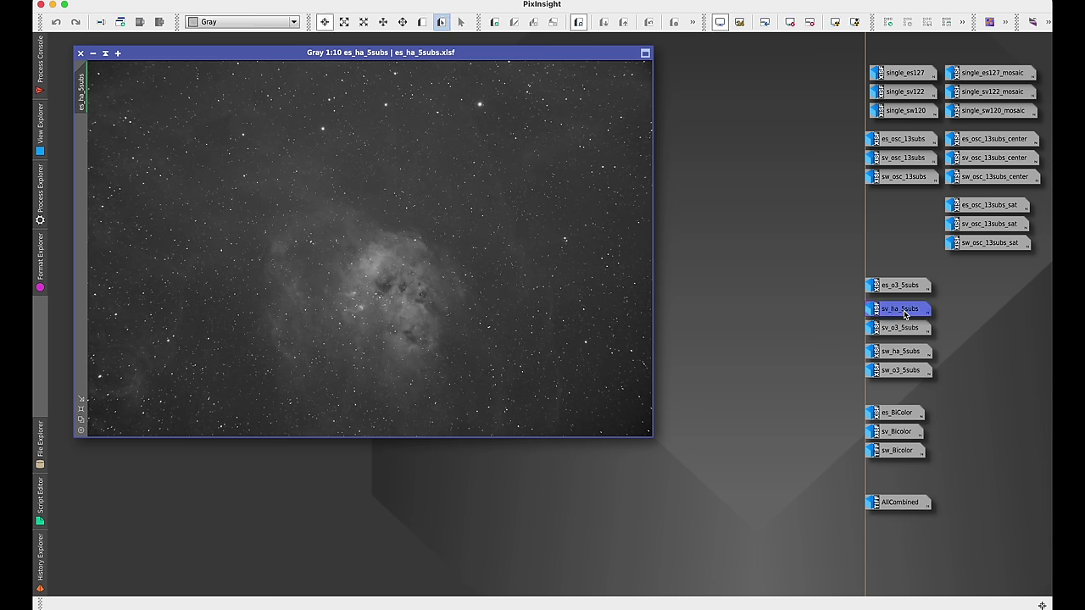
double_click(904, 356)
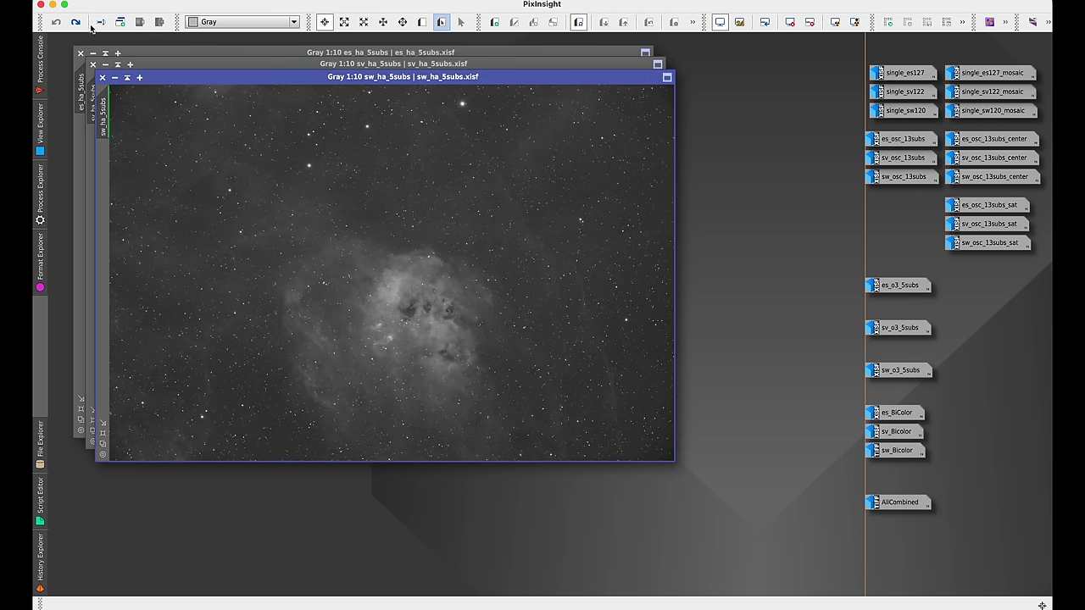
click(114, 78)
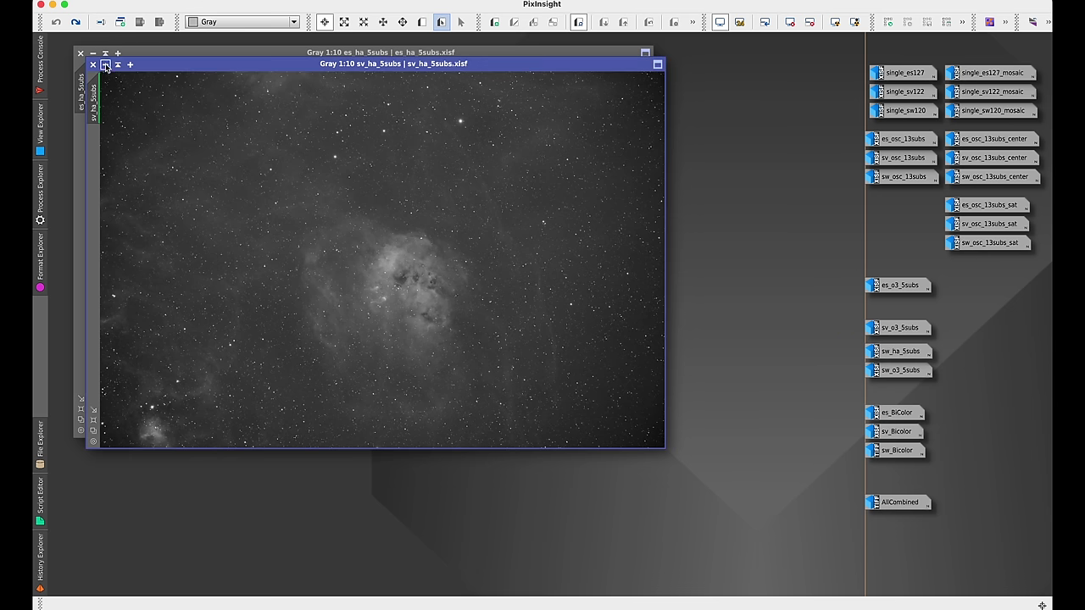
click(105, 66)
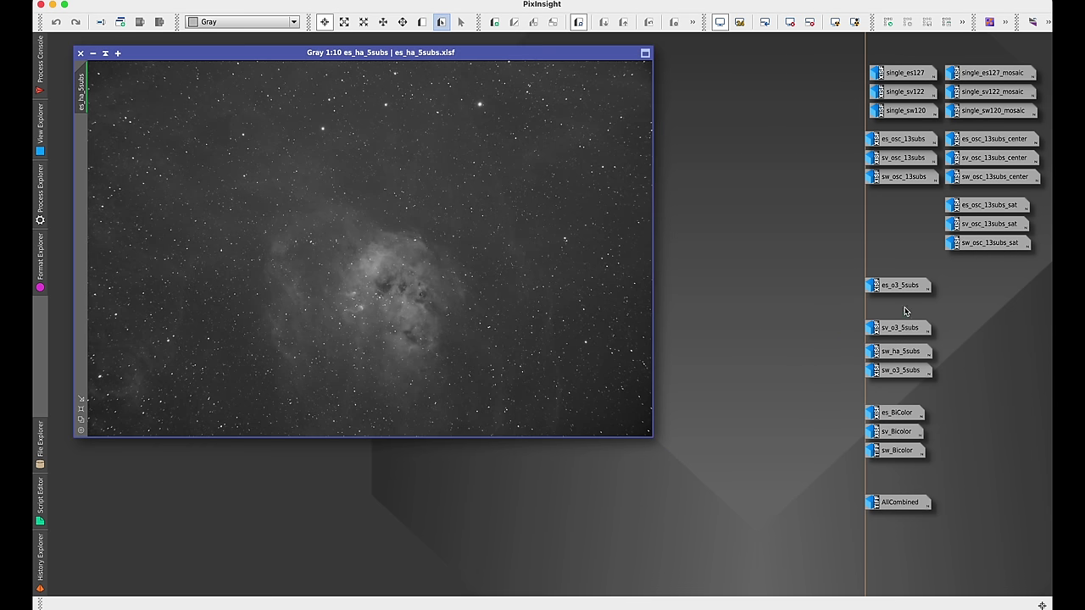
click(105, 65)
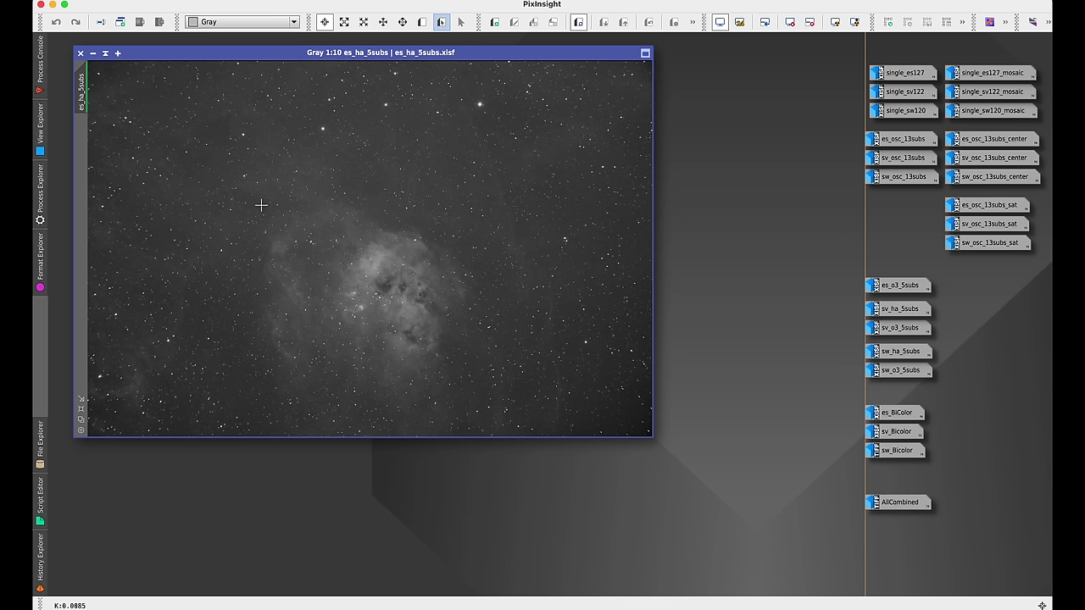
click(93, 53)
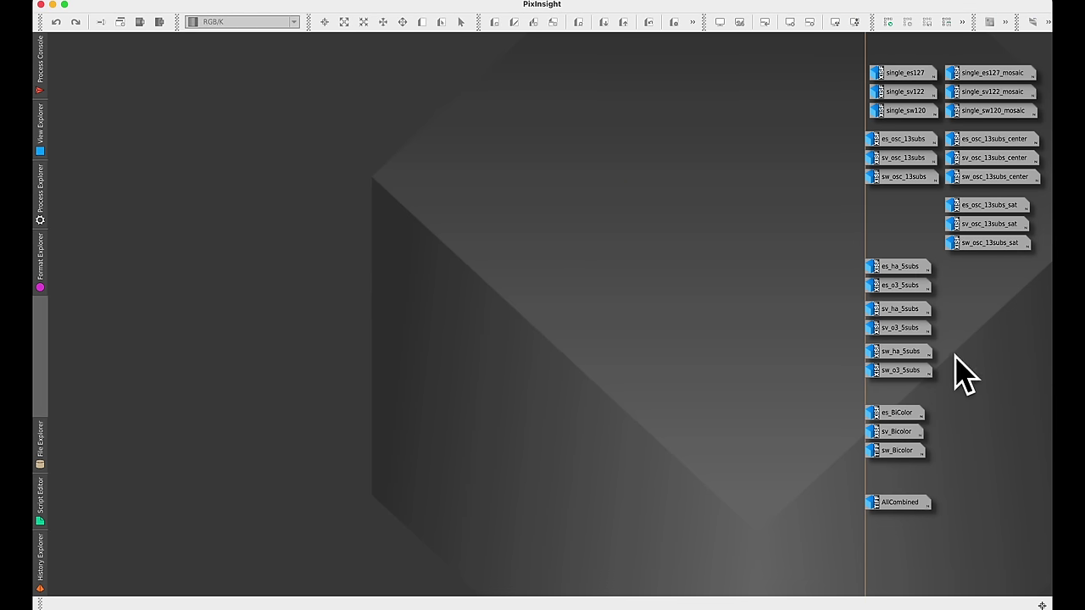
Open es_BiColor, sv_Bicolor and sw_Bicolor side by side to compare the two-colour narrowband results
mouse_move(904, 415)
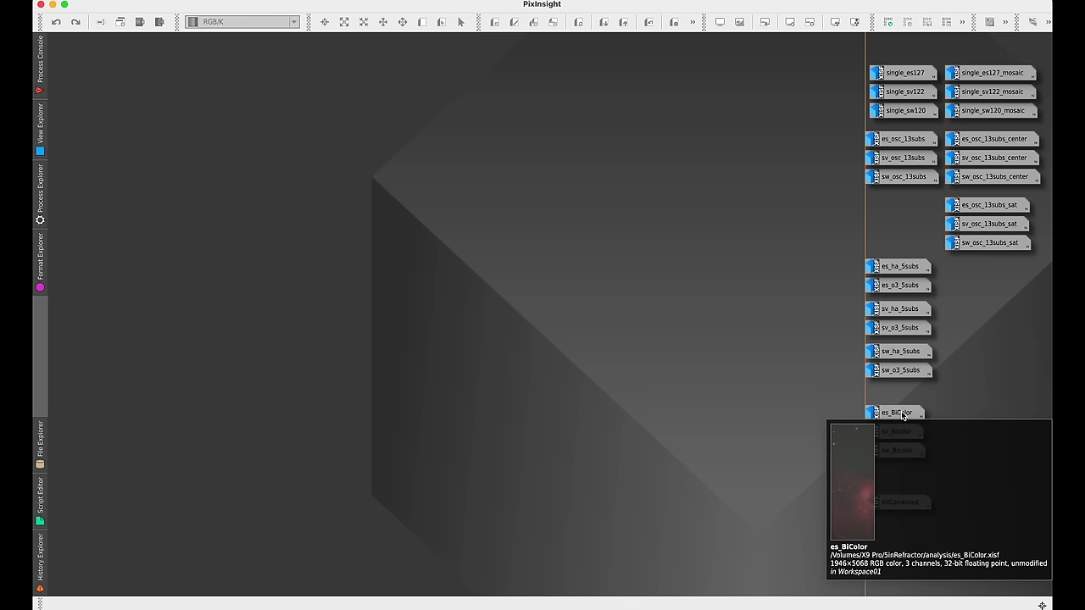
double_click(904, 415)
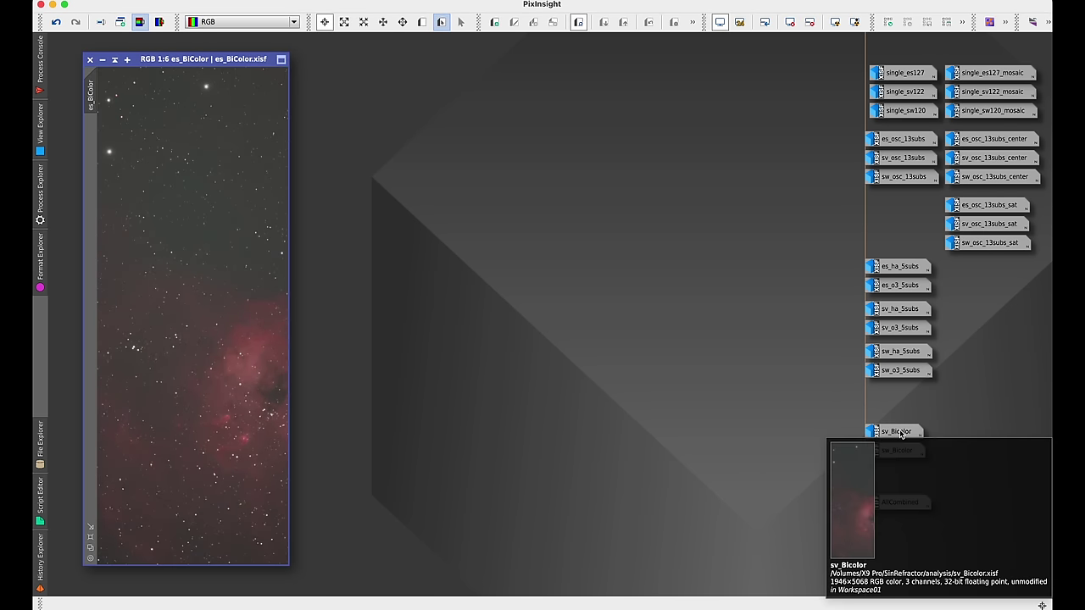
double_click(901, 433)
double_click(904, 452)
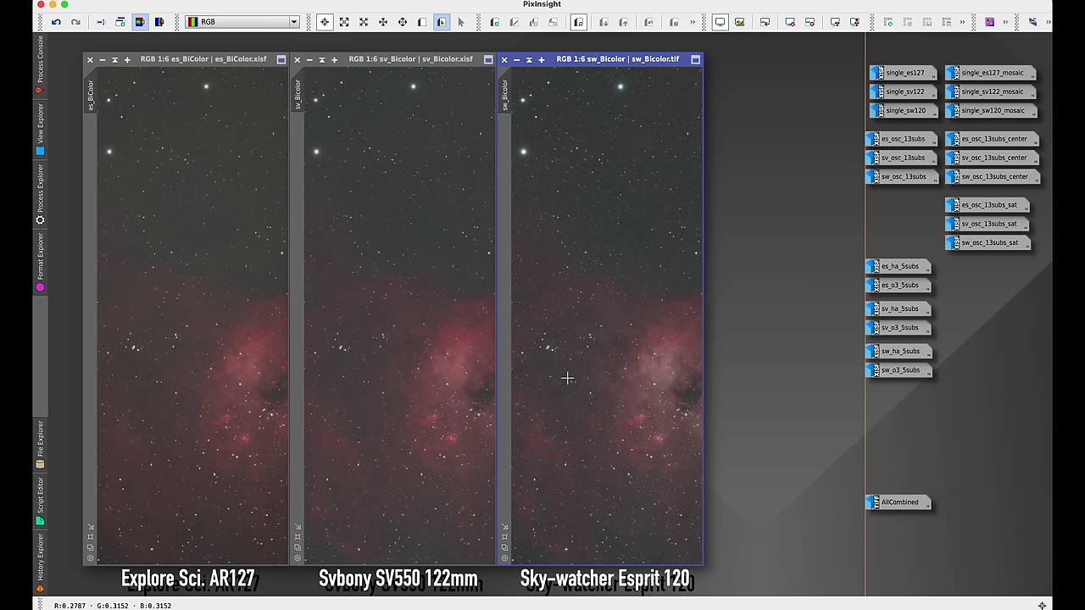
Open es_osc_13subs_center and sw_osc_13subs_center over the bicolour images to compare star colour, and minimize both
double_click(1006, 140)
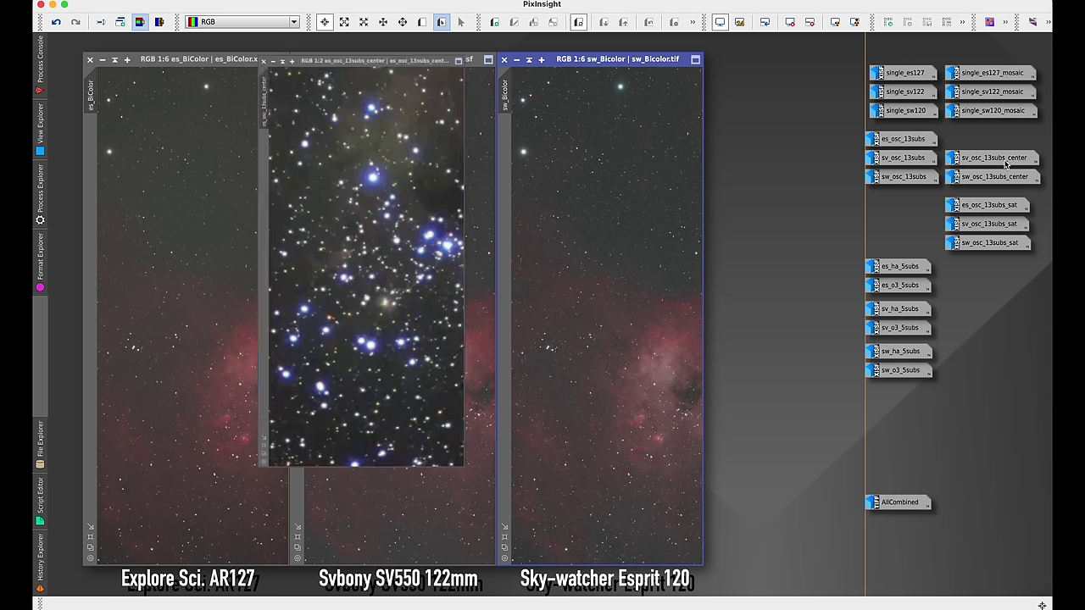
double_click(1004, 176)
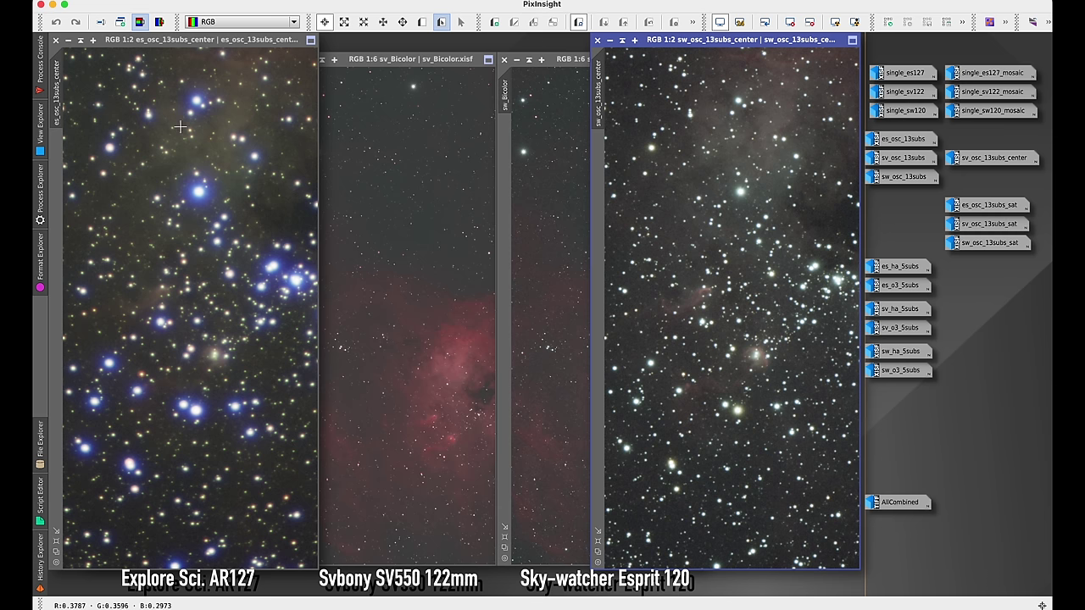
click(68, 40)
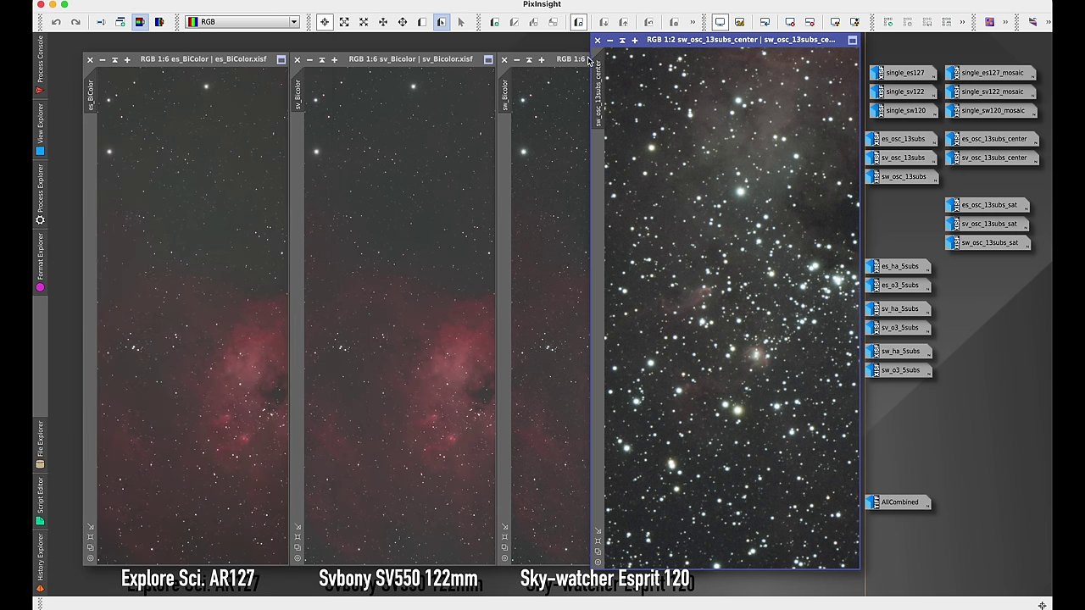
click(598, 41)
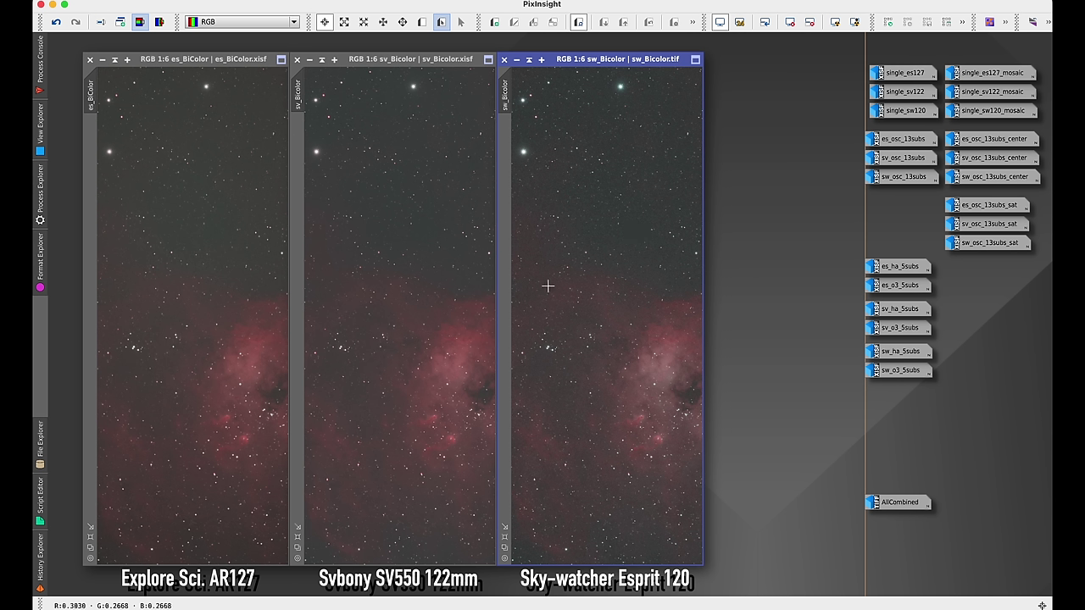
Activate es_BiColor for a closer look, and minimize all three bicolour images
click(221, 63)
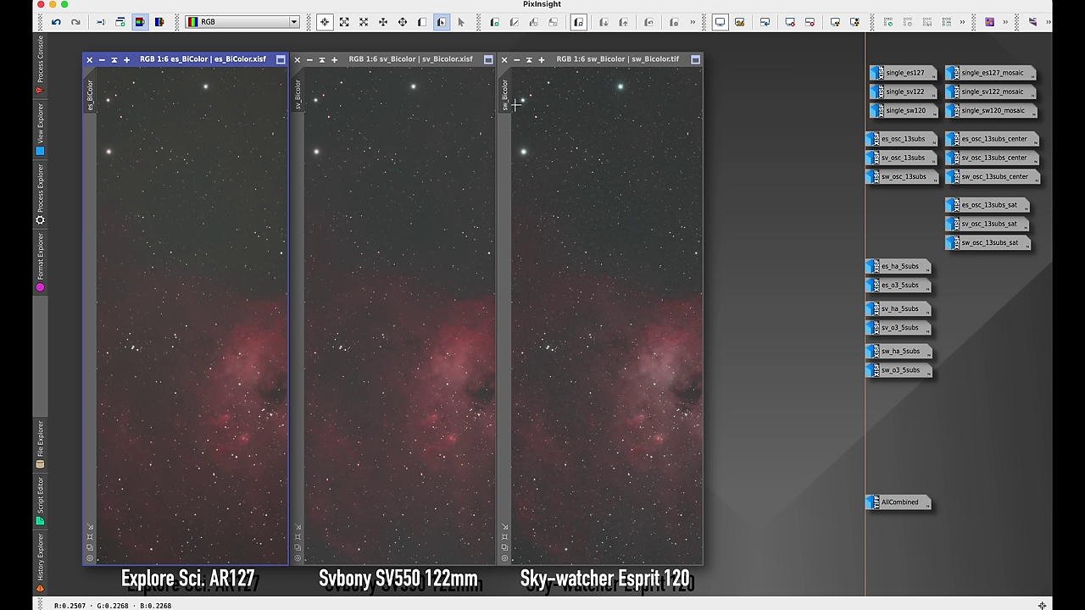
click(516, 60)
click(311, 60)
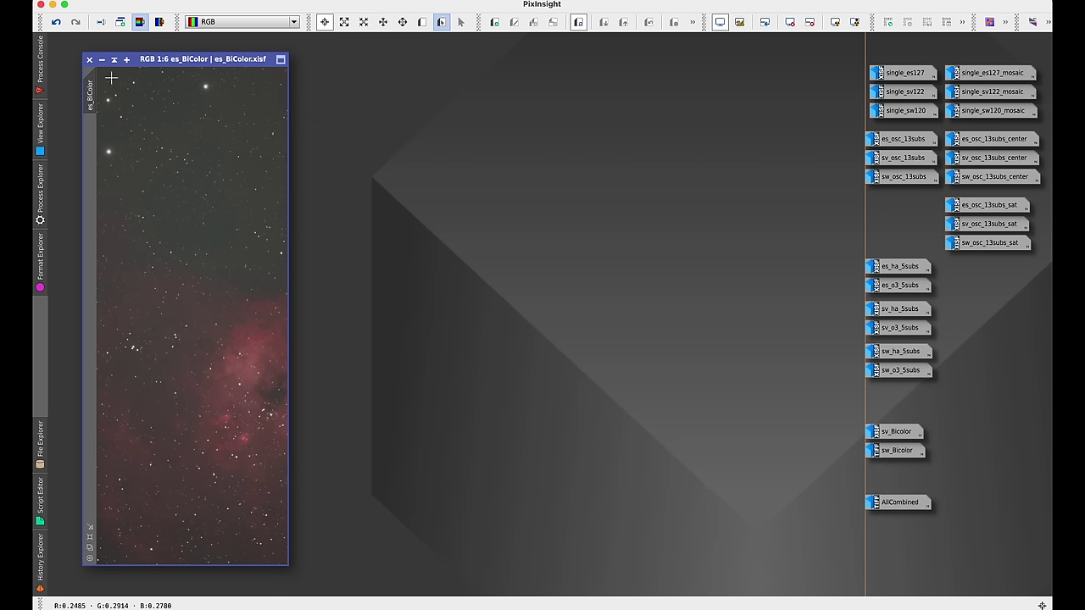
click(102, 61)
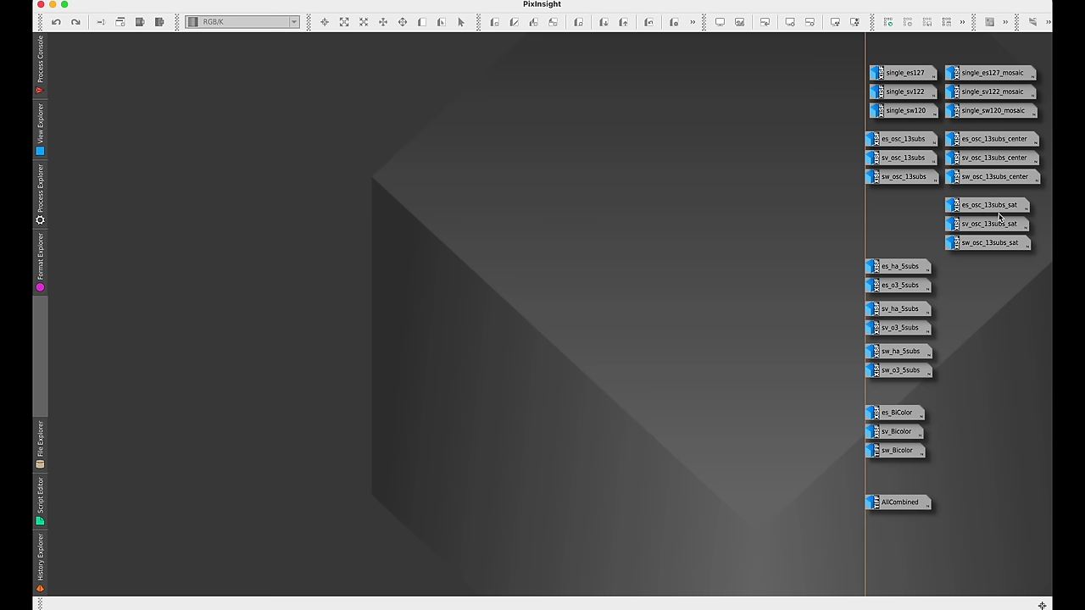
Open sw_osc_13subs_sat and sv_osc_13subs_sat side by side, and zoom the sv image out to 1:2
double_click(996, 244)
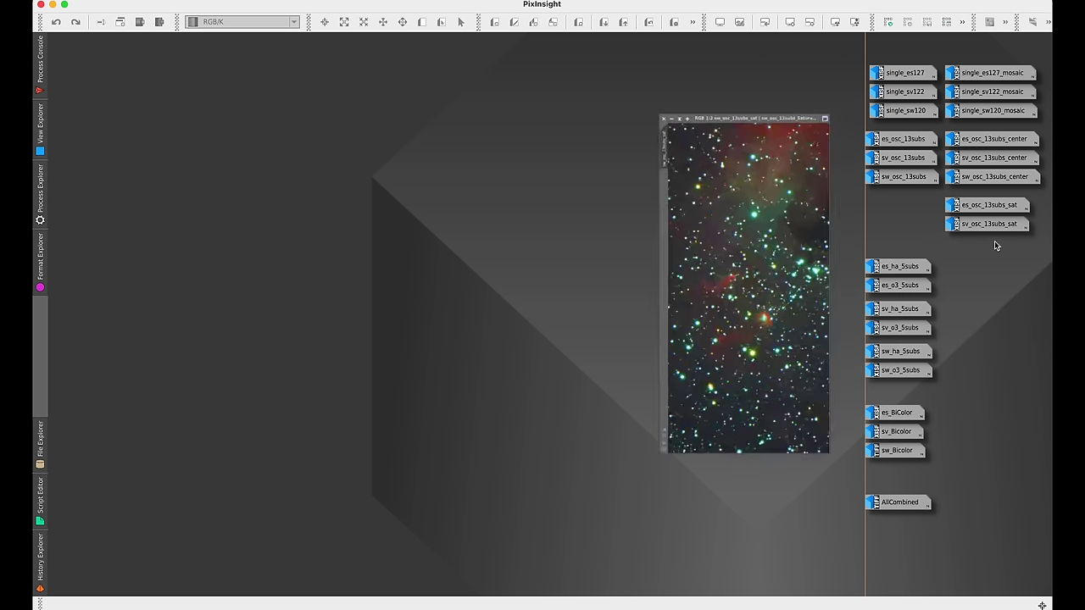
double_click(988, 224)
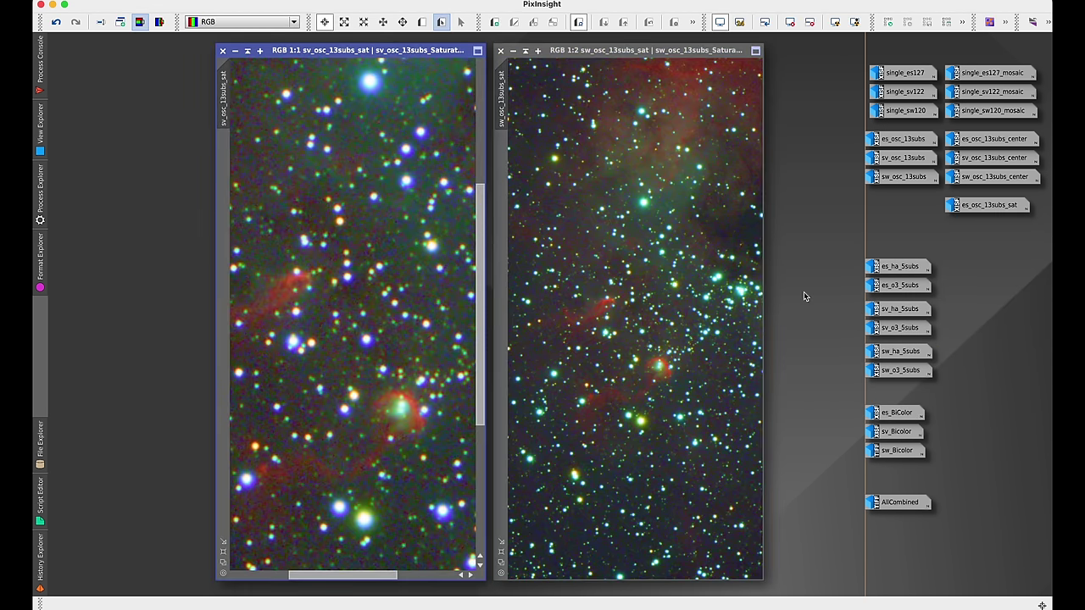
key(minus)
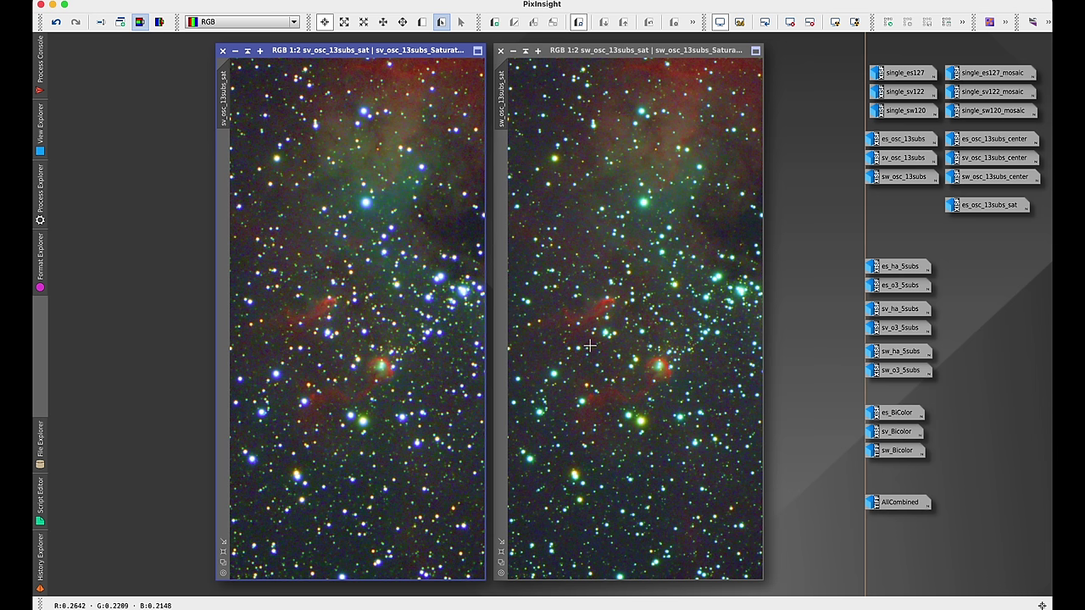
Open sv_osc_13subs_center and sw_osc_13subs_center to compare them with the saturated versions, and minimize all four images
double_click(1011, 158)
double_click(1011, 176)
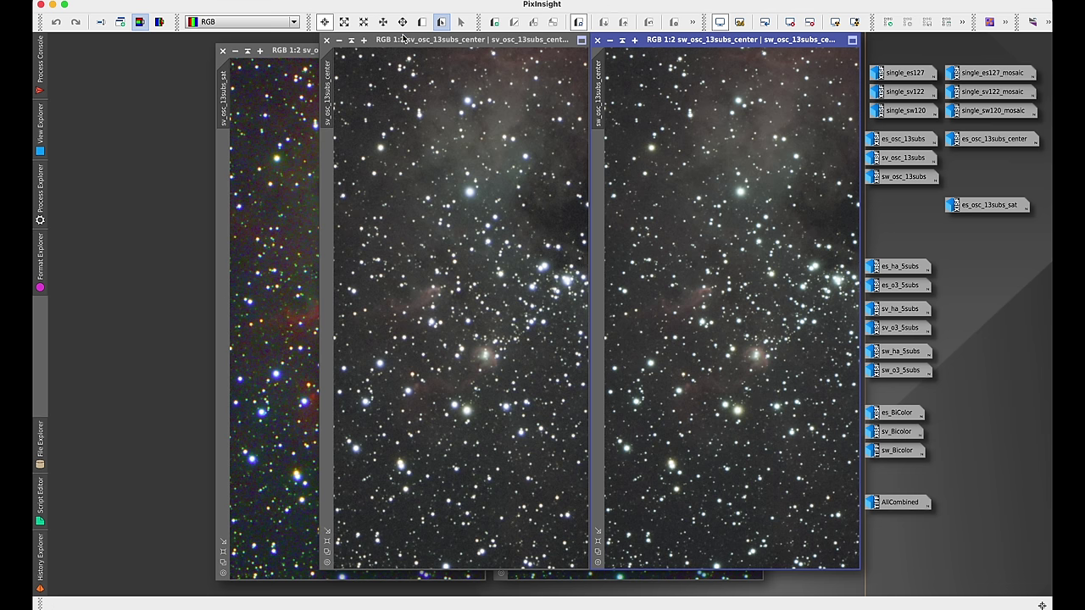
click(339, 40)
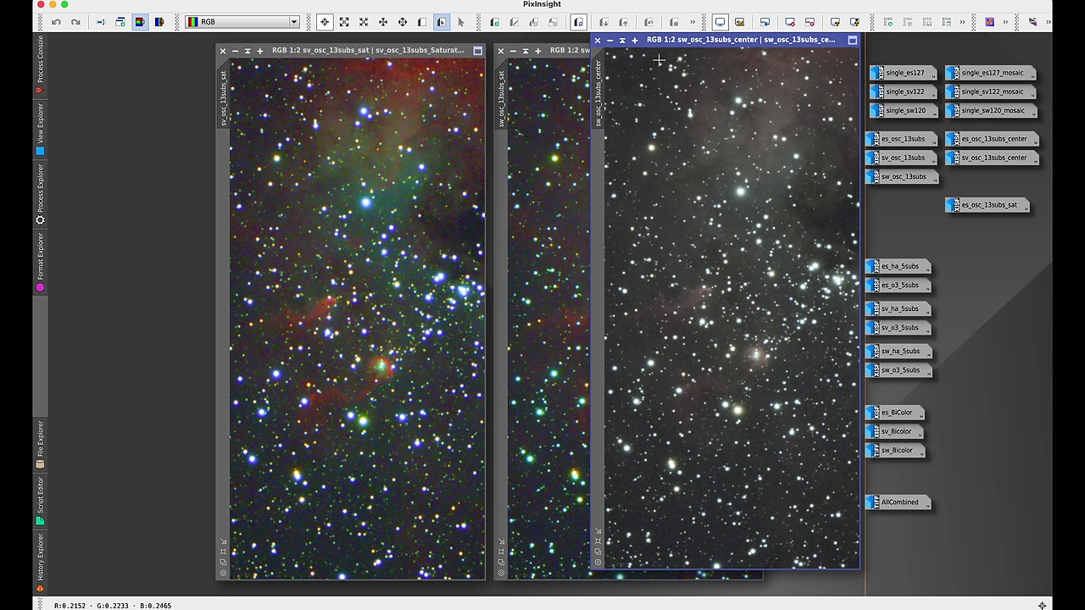
click(610, 41)
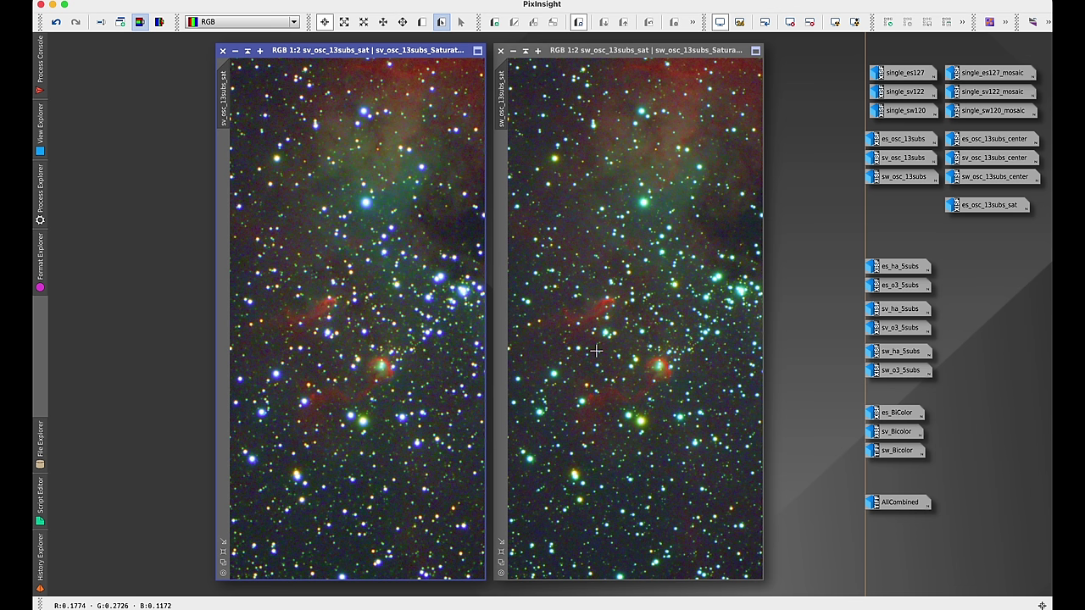
click(512, 51)
click(235, 51)
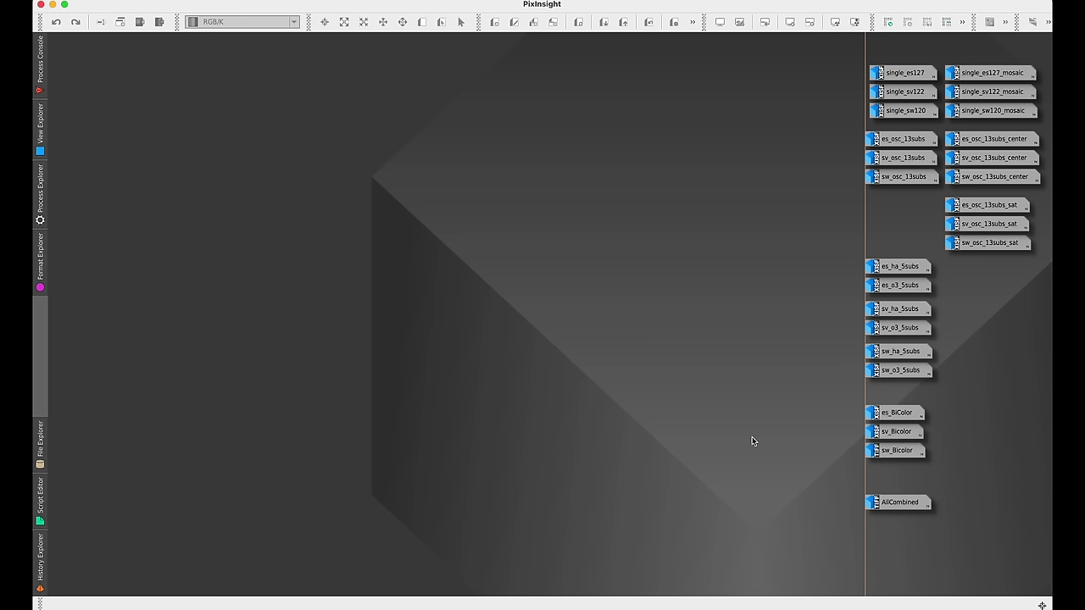
Open the AllCombined image to examine the final nebula picture
mouse_move(864, 502)
mouse_move(904, 505)
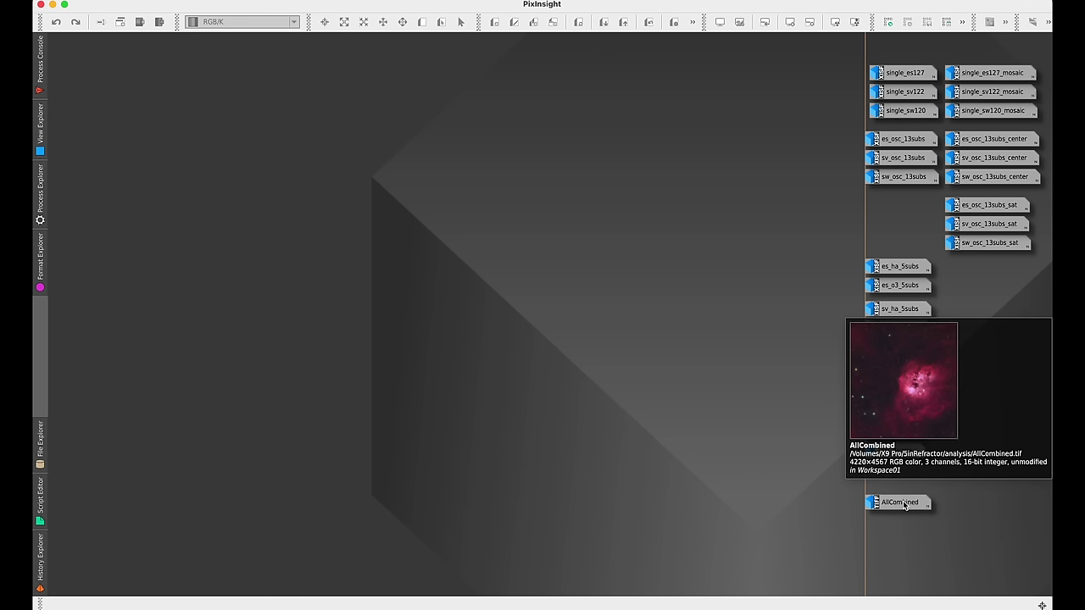
double_click(901, 502)
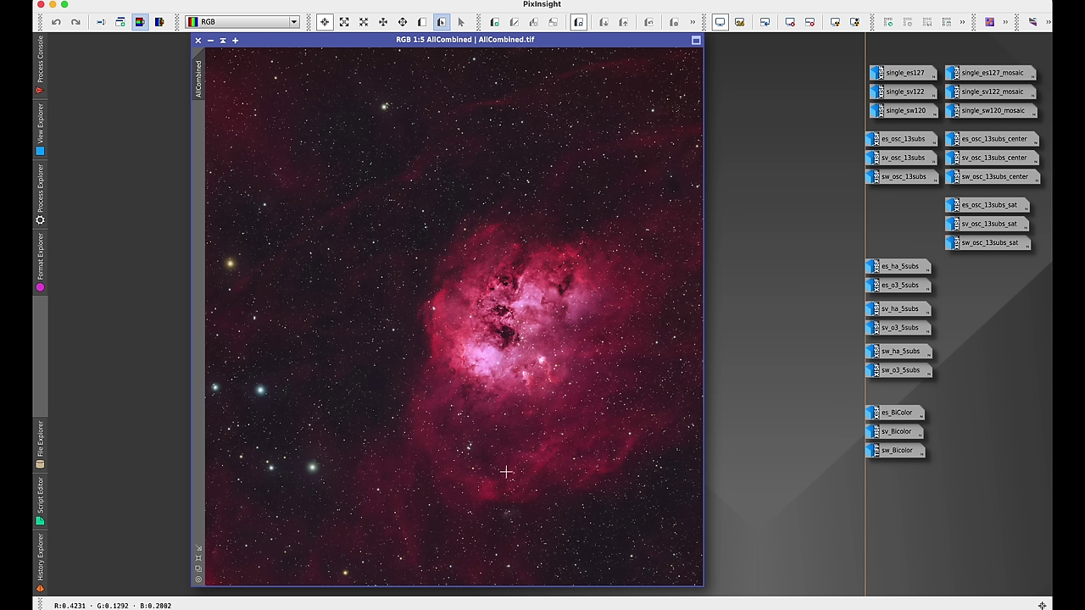
Open es_osc_13subs over the AllCombined image for comparison, and minimize it
click(901, 141)
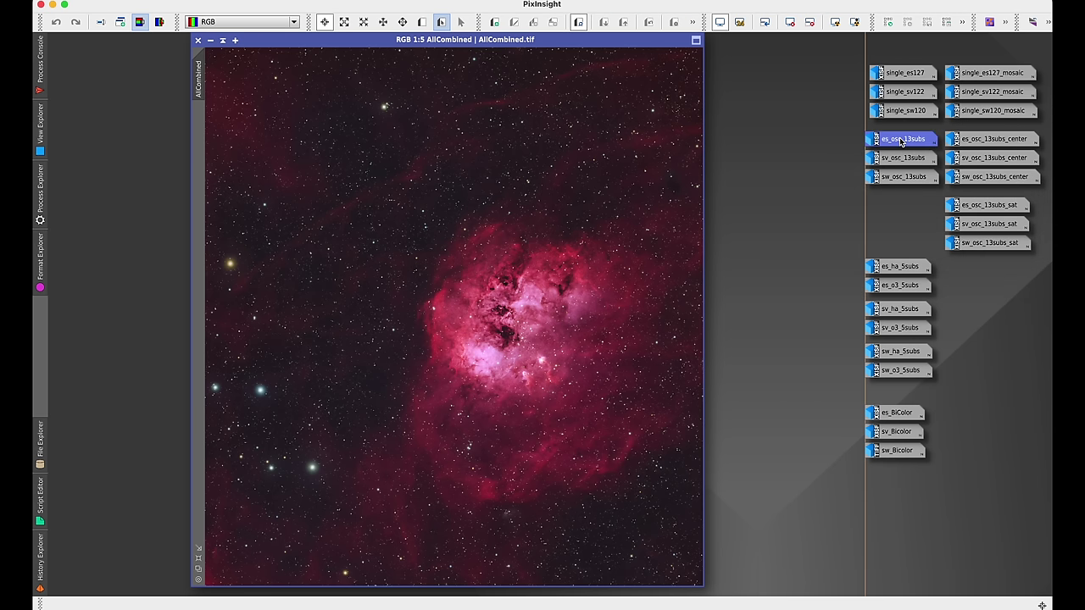
double_click(901, 141)
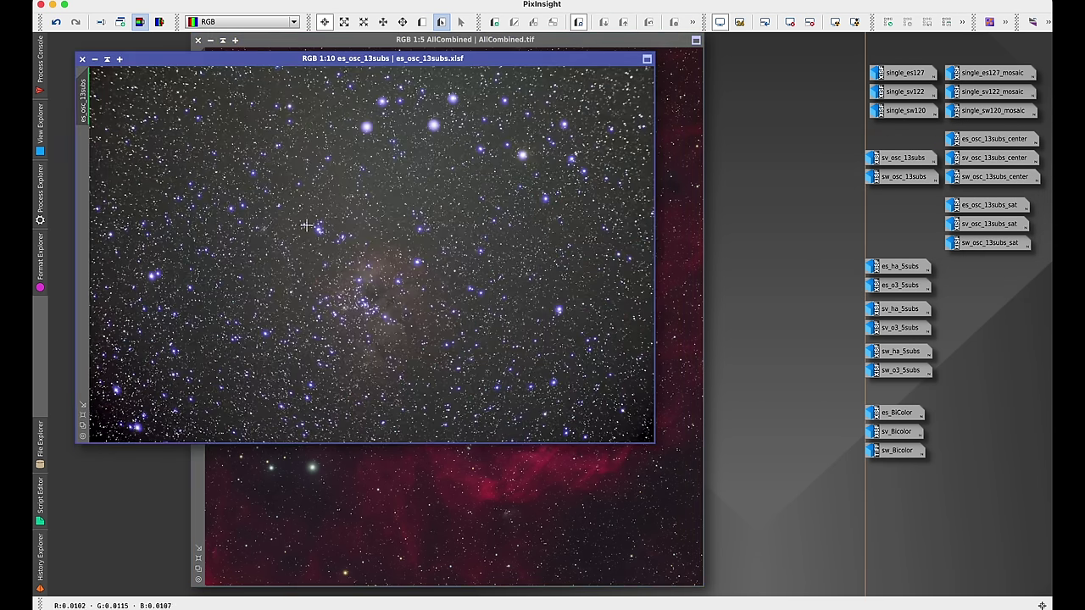
click(95, 59)
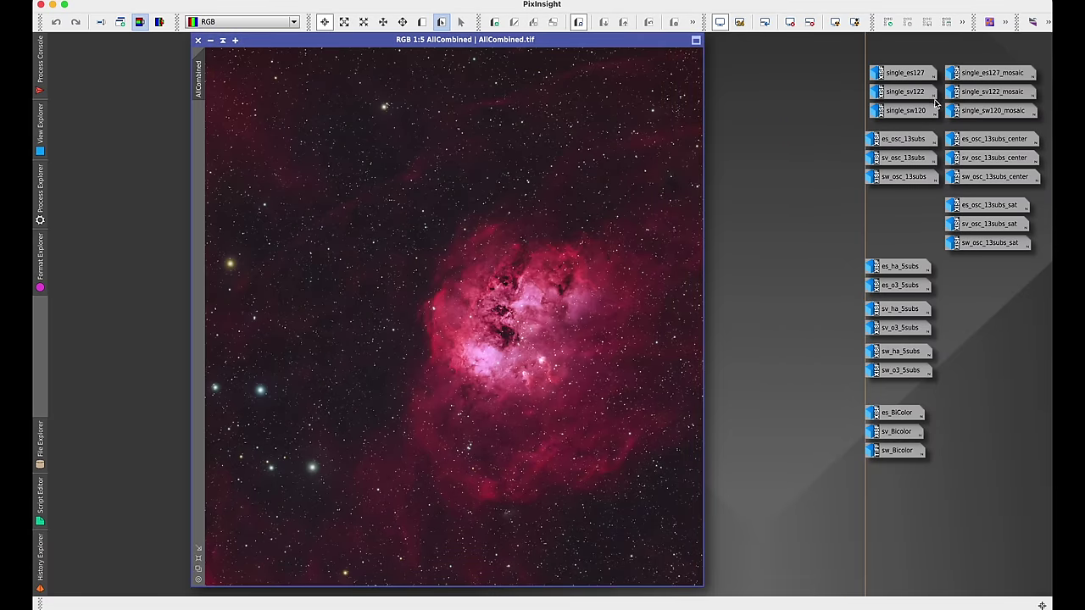